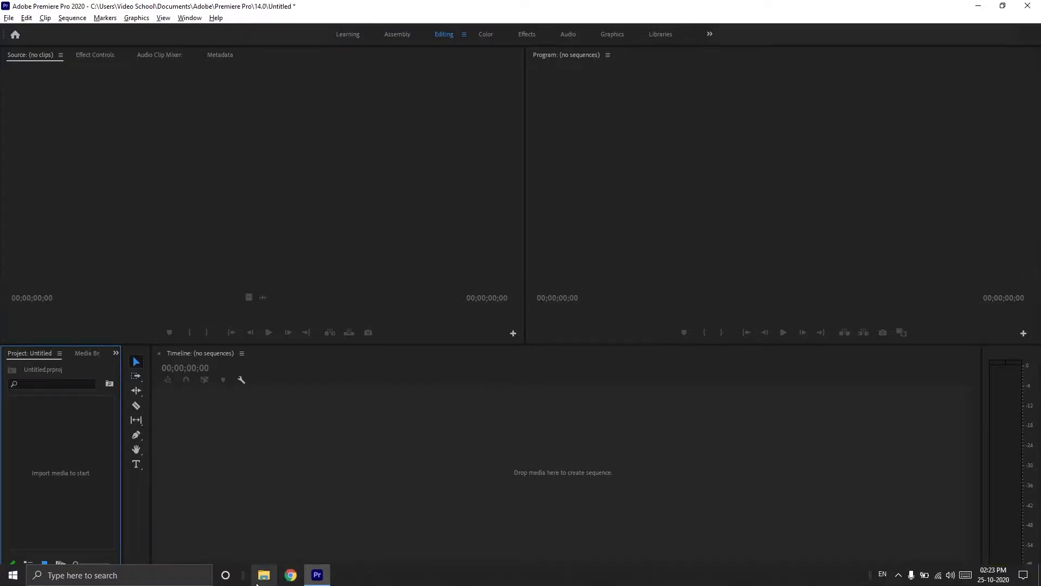
Drag Sample with noise.mp4 from C: > Studio9 > Studio9 Vids into the project, then delete it again
left_click(263, 575)
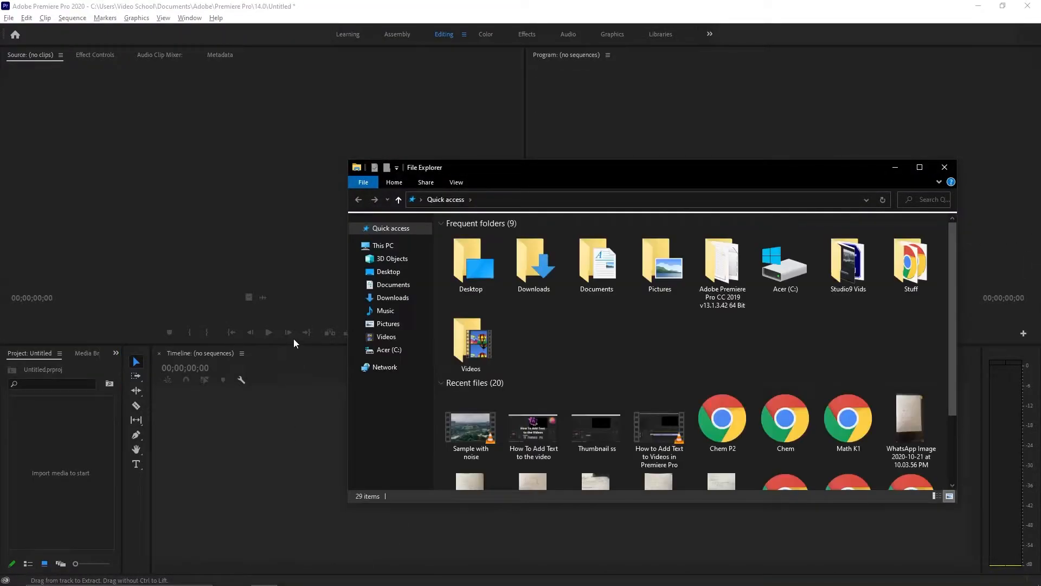
left_click(393, 354)
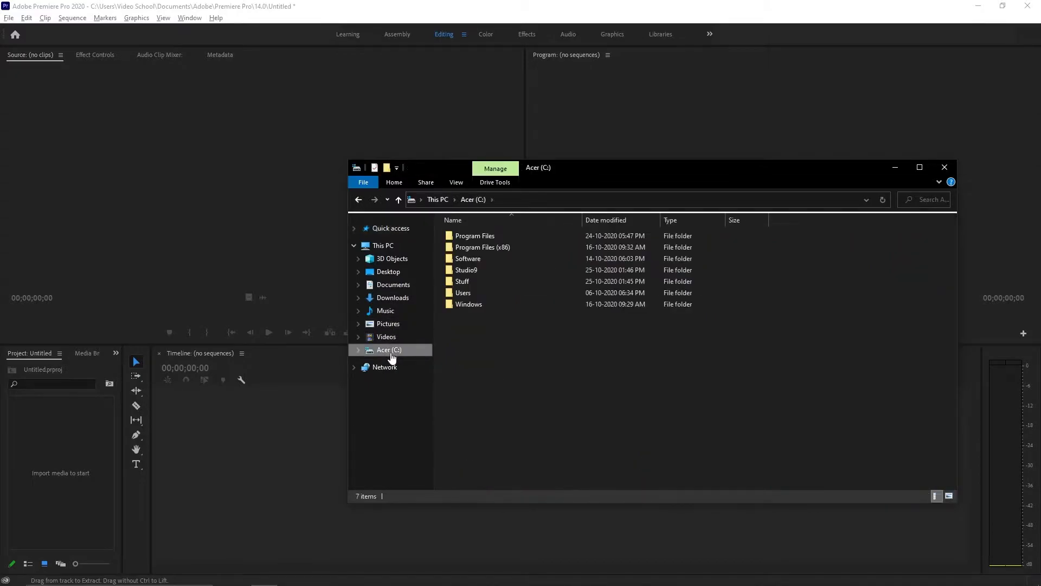
double_click(485, 275)
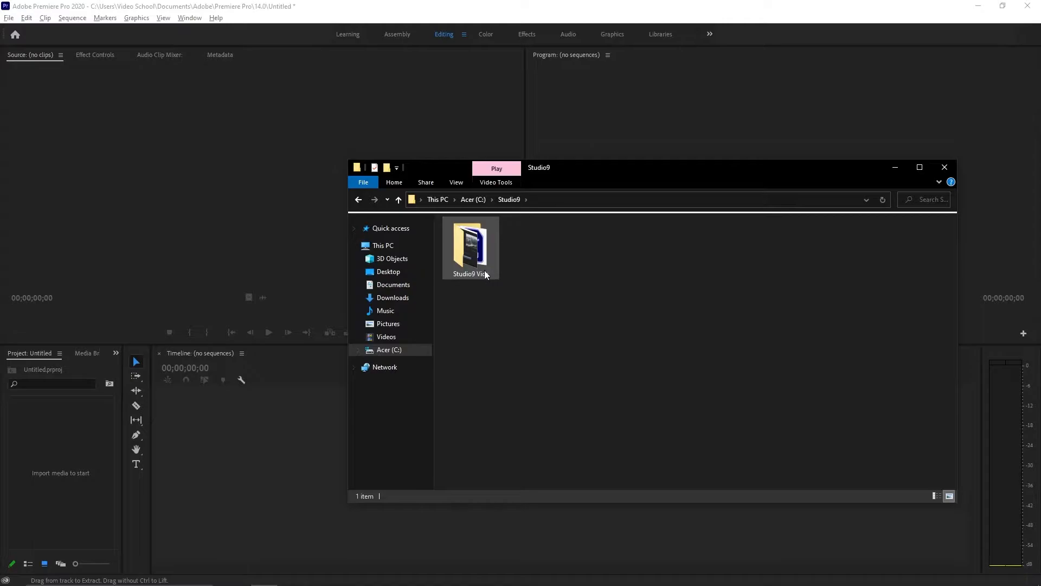
double_click(483, 270)
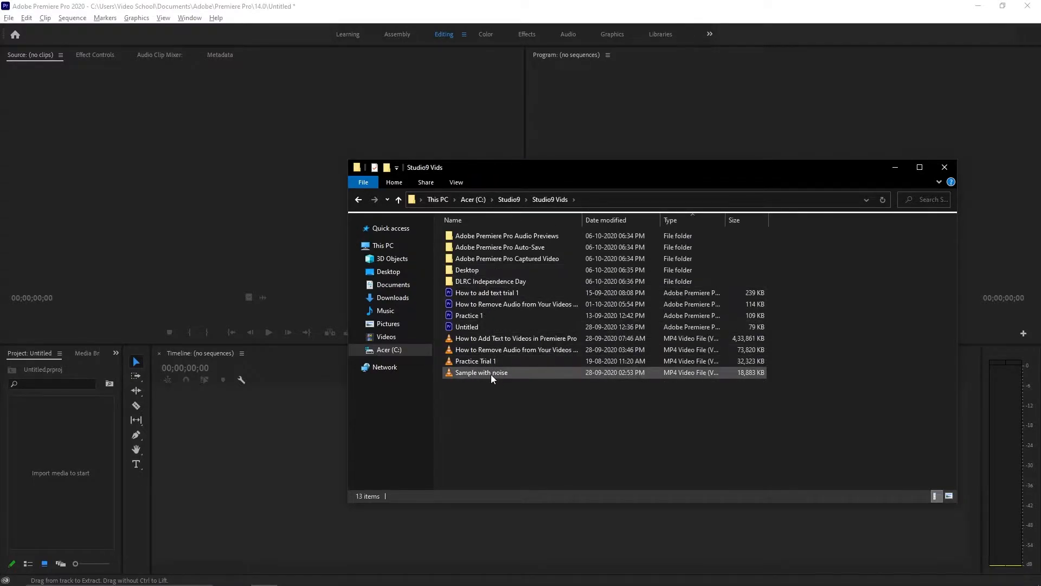
left_click(491, 378)
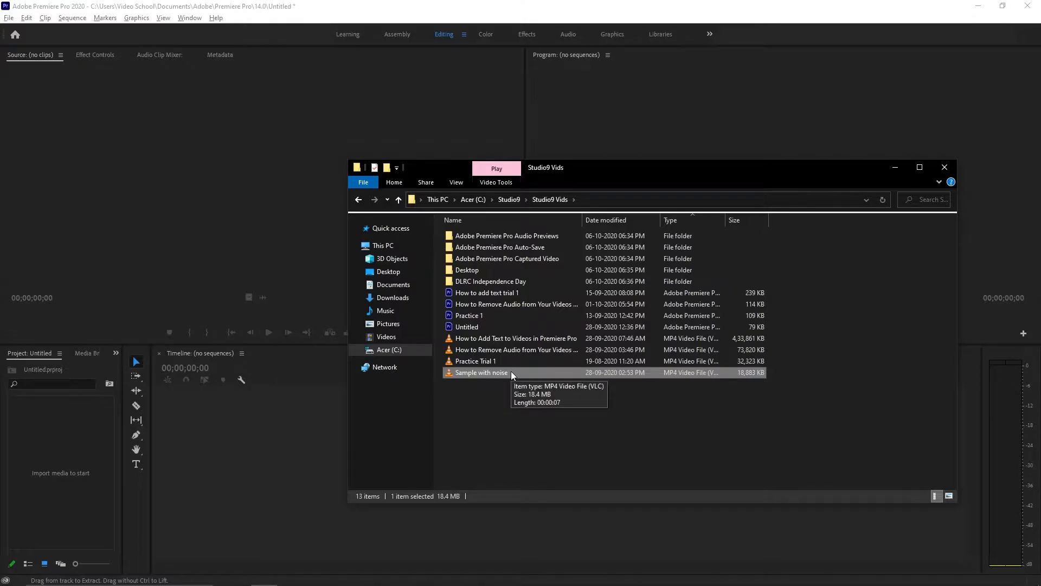
left_click_drag(510, 372, 73, 451)
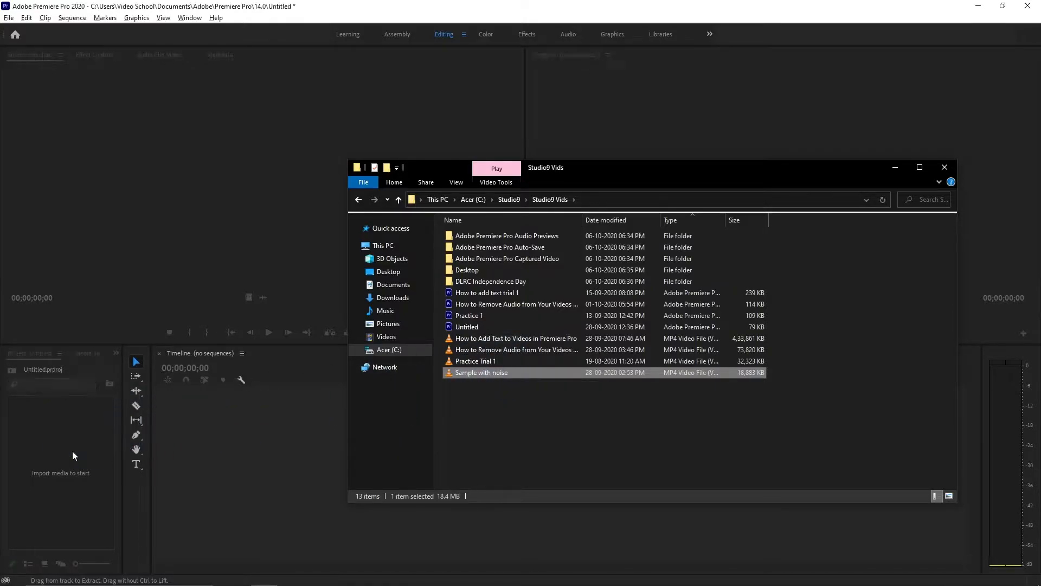
left_click(894, 167)
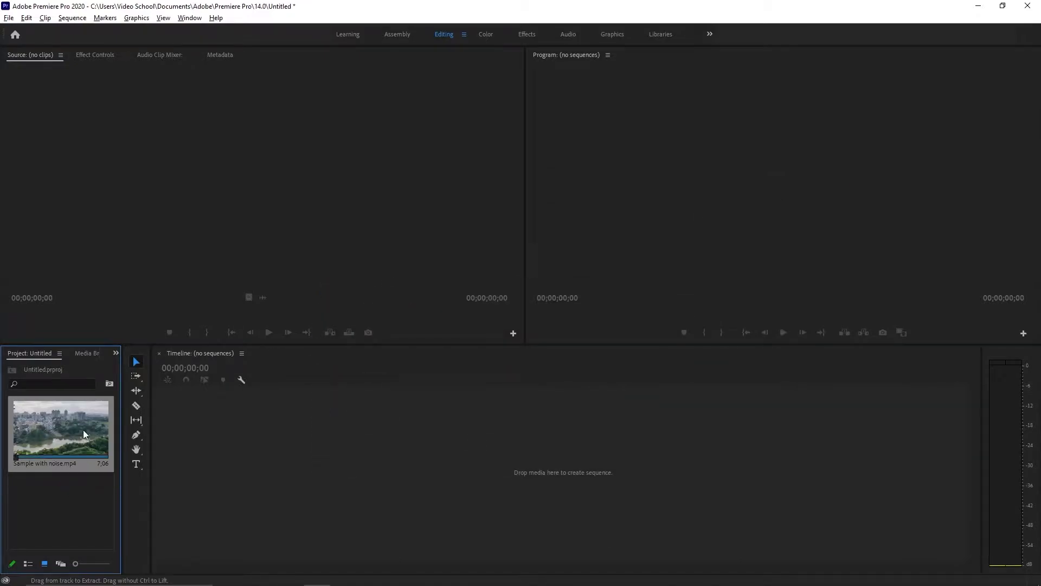
key("Delete")
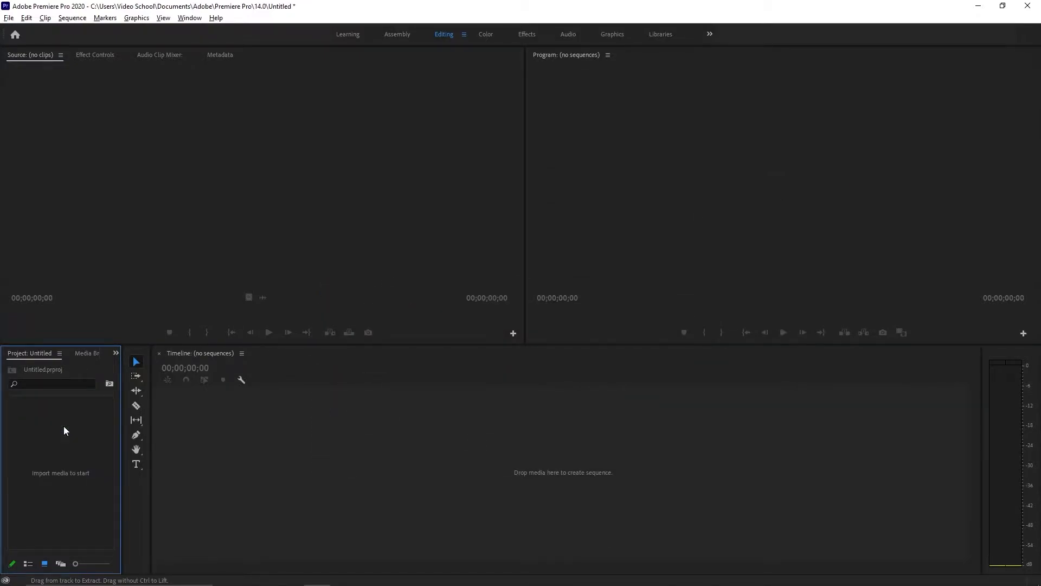
Import Sample with noise.mp4 from Studio9 Vids through the Import dialog
double_click(64, 426)
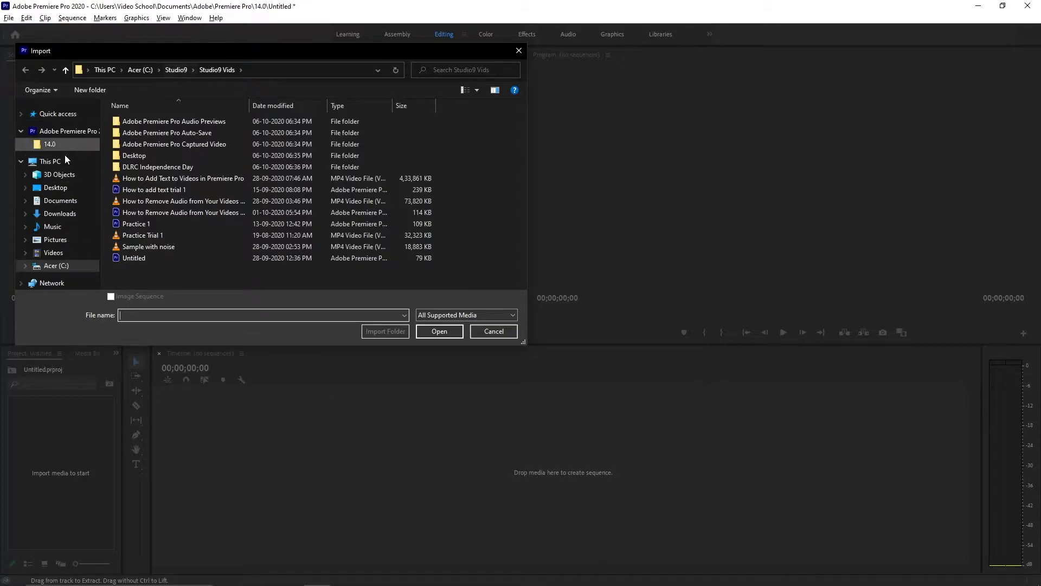
left_click(58, 178)
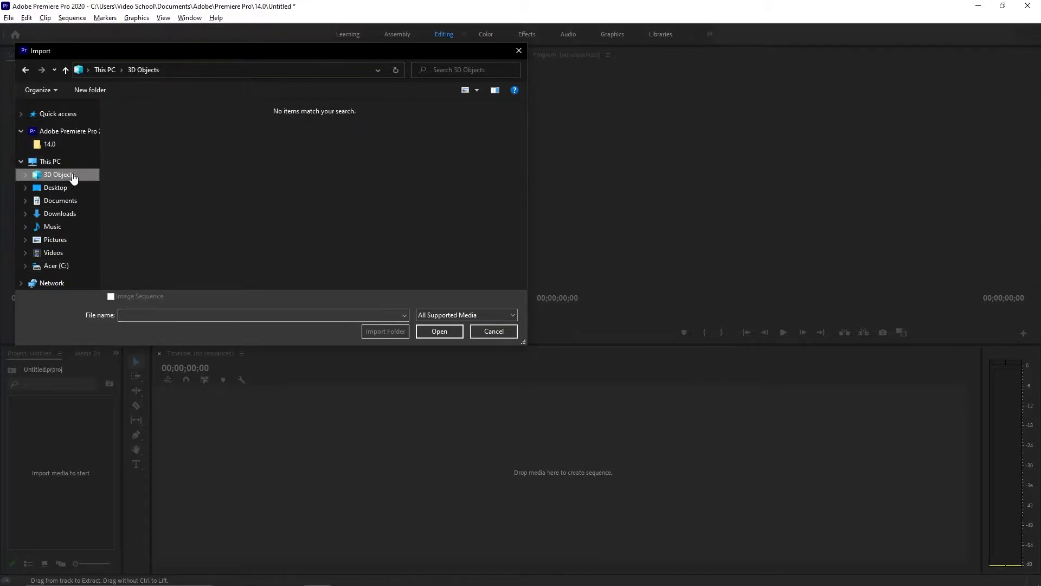
left_click(60, 265)
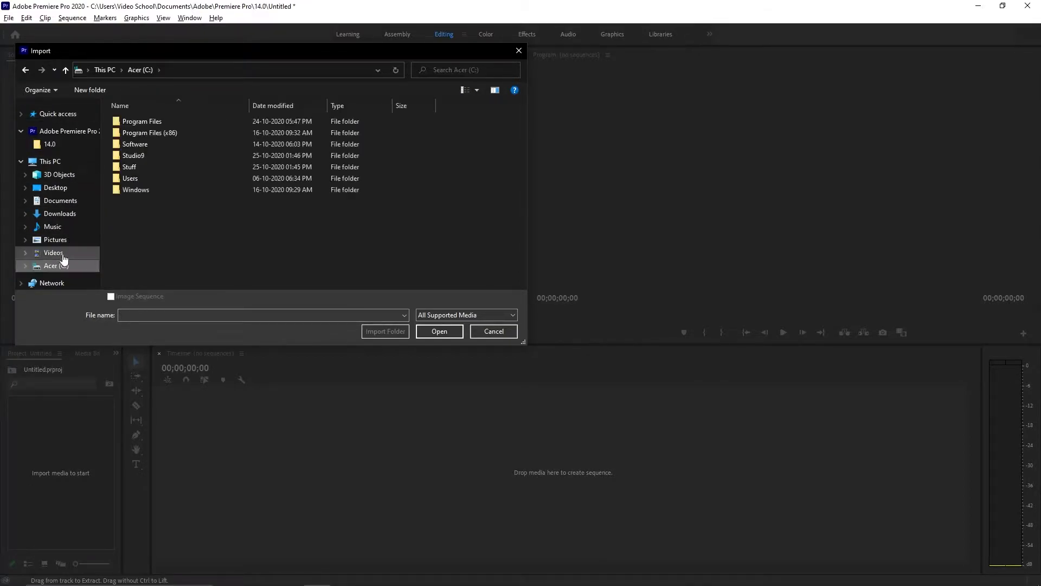
double_click(164, 156)
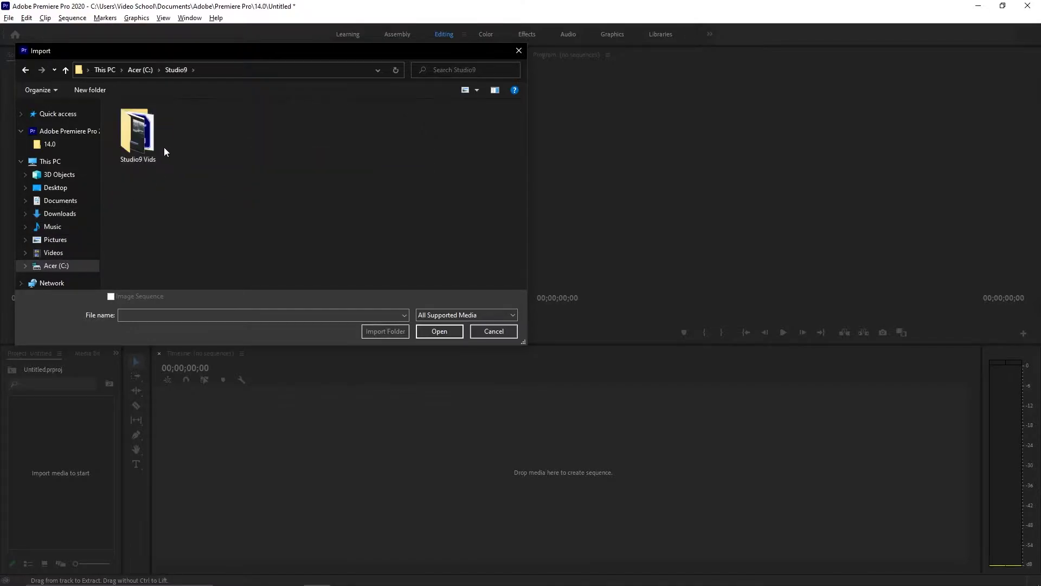
double_click(136, 153)
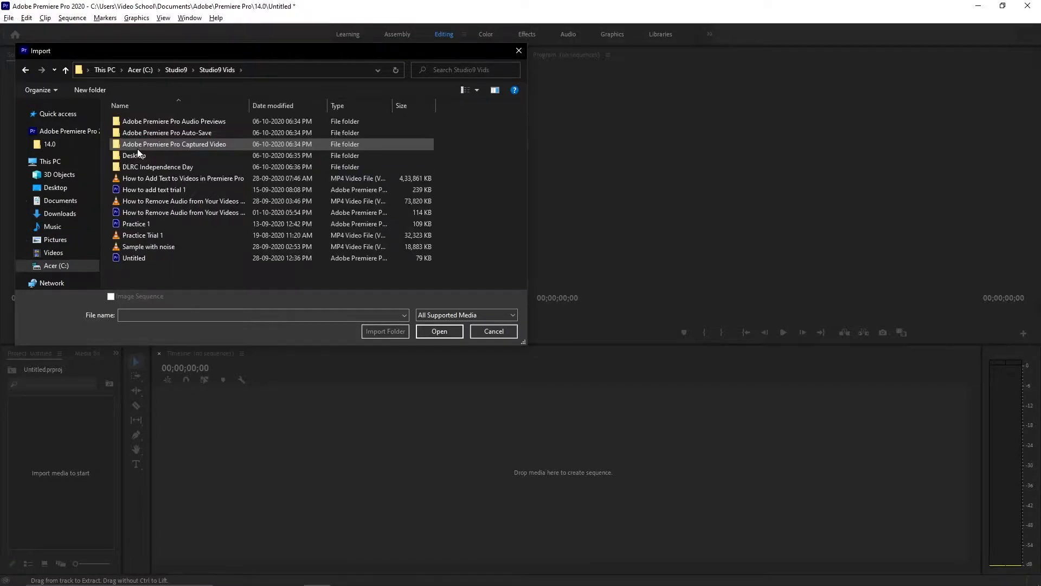
left_click(169, 246)
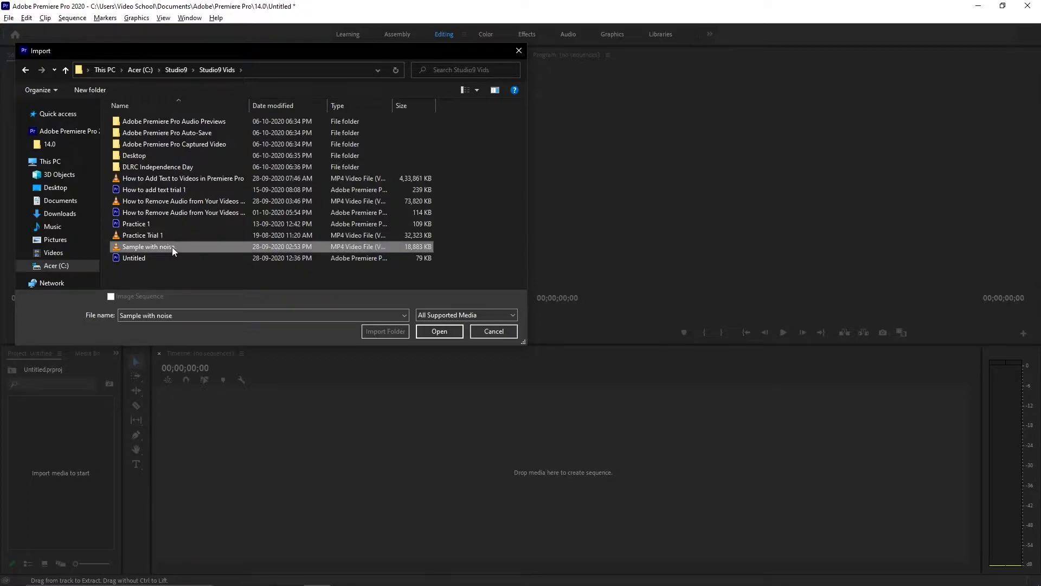
left_click(441, 334)
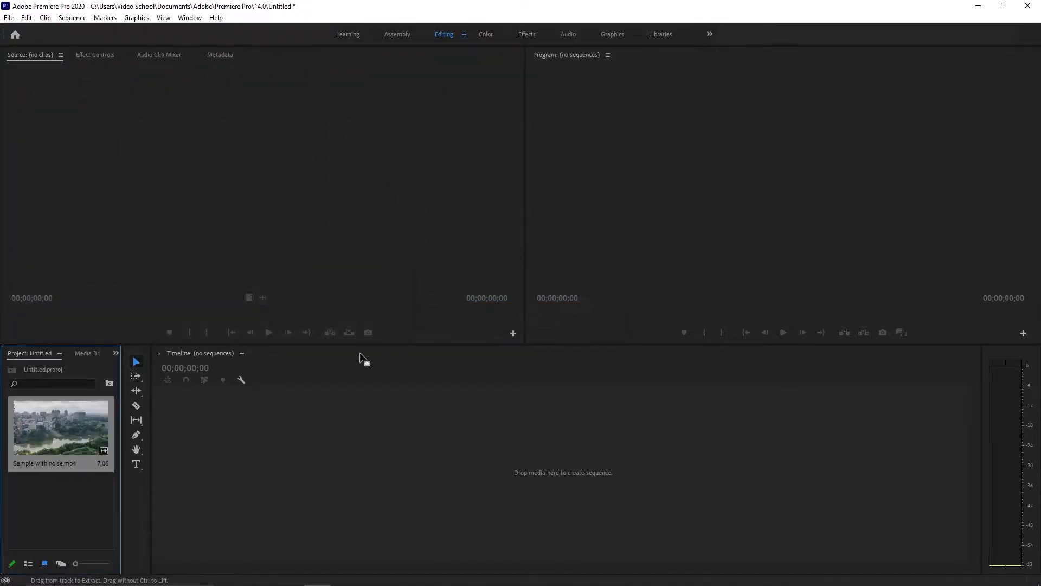
Drag the Sample with noise clip onto the Timeline to create its sequence, play it, and return to start
double_click(90, 412)
left_click_drag(72, 423, 229, 433)
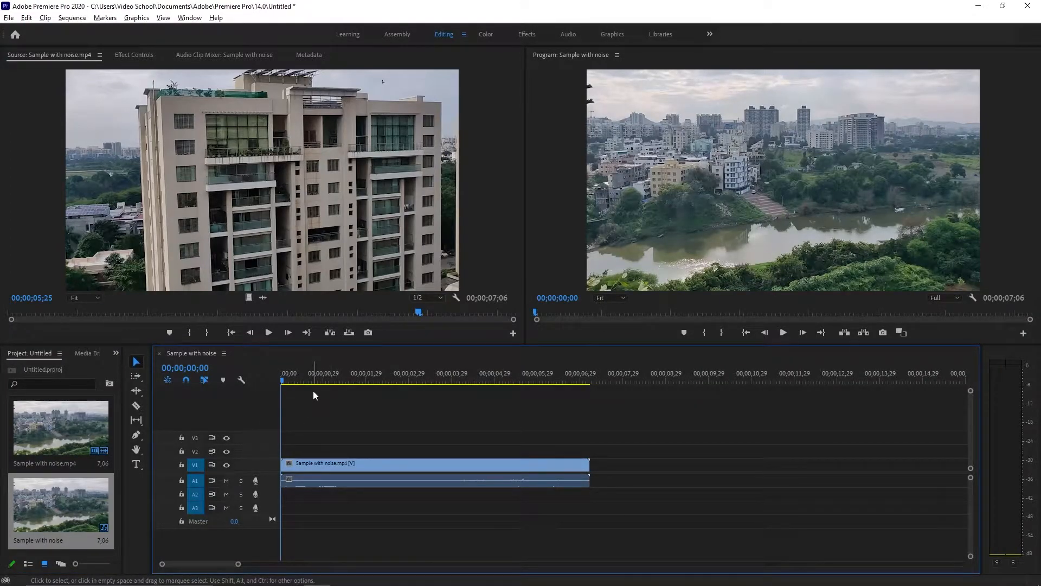
key("space")
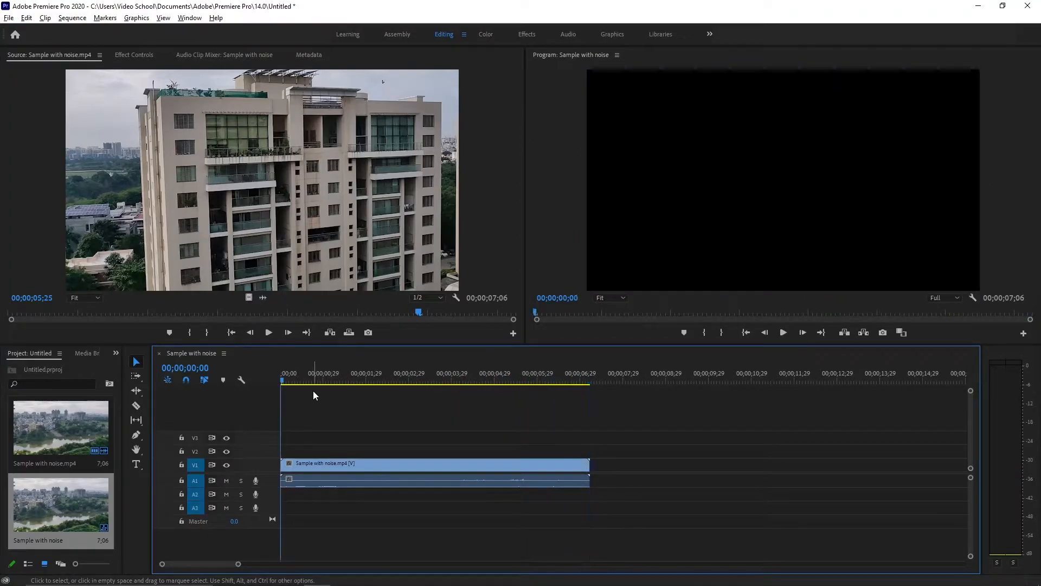
key("Home")
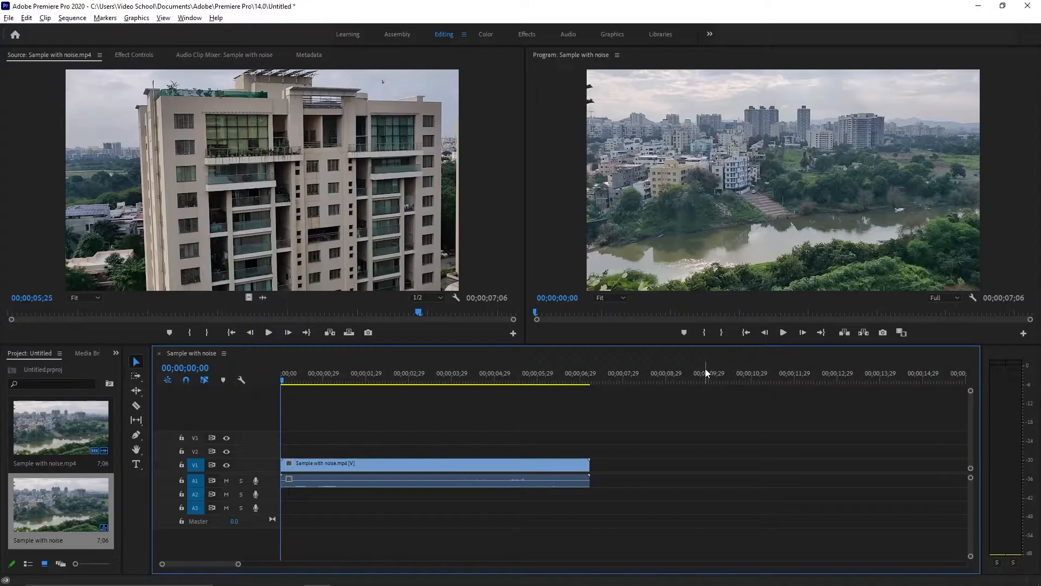
left_click(470, 468)
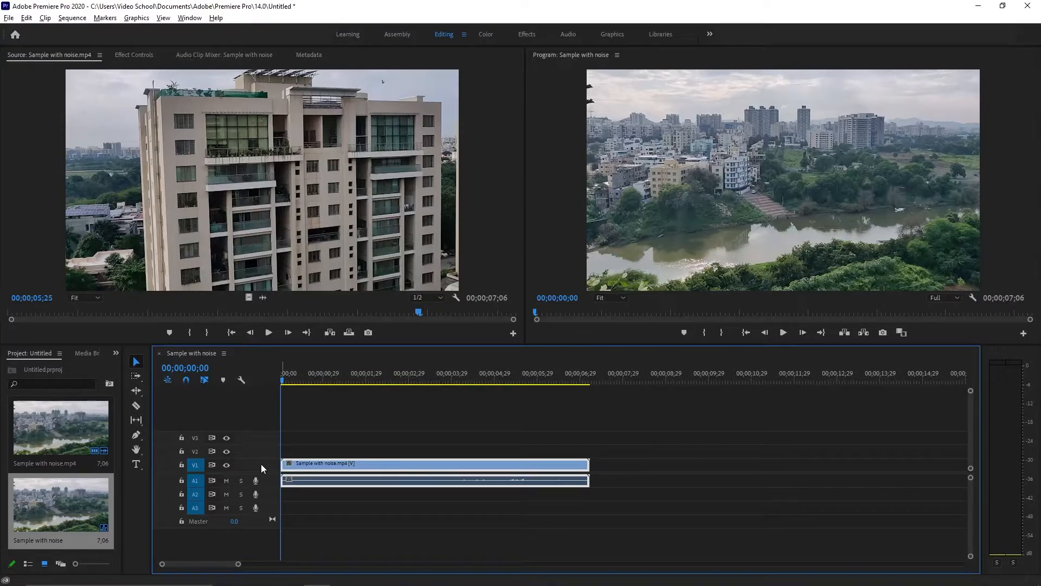
Heighten the V1 and A1 tracks and zoom the timeline in on the clip
left_click(401, 432)
left_click_drag(251, 460, 263, 418)
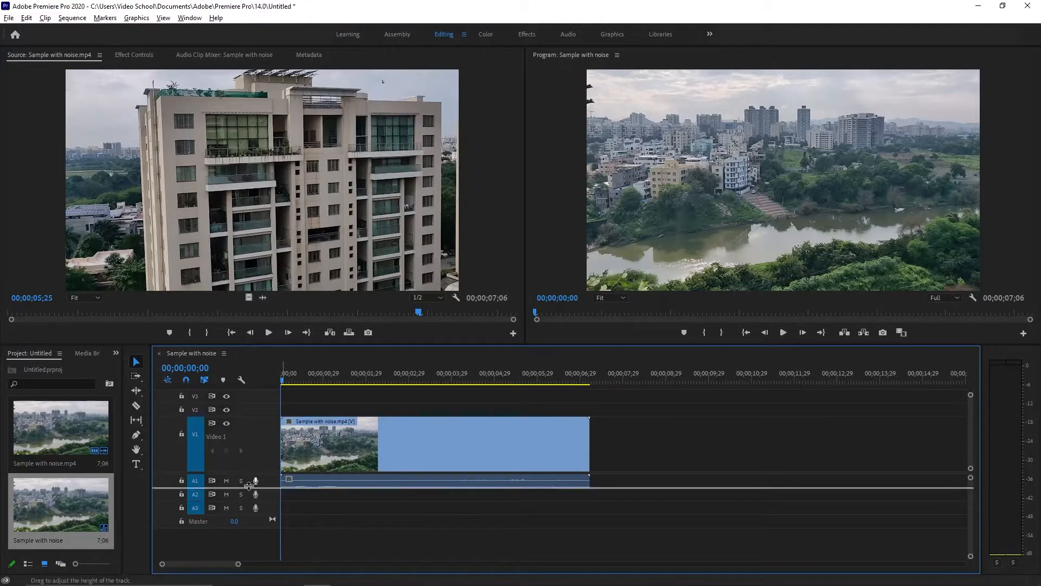
left_click_drag(250, 485, 250, 516)
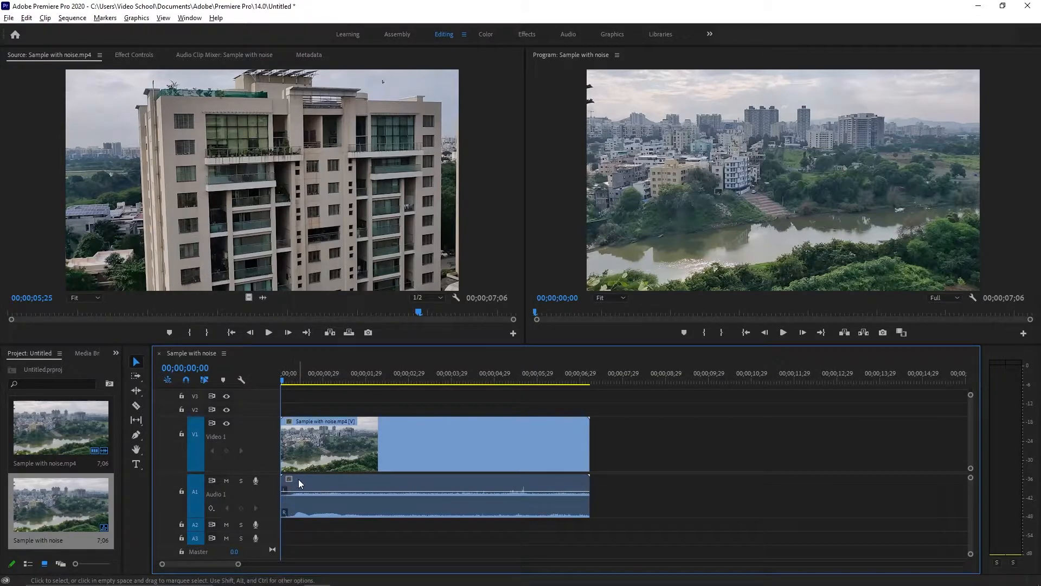
left_click_drag(235, 564, 224, 566)
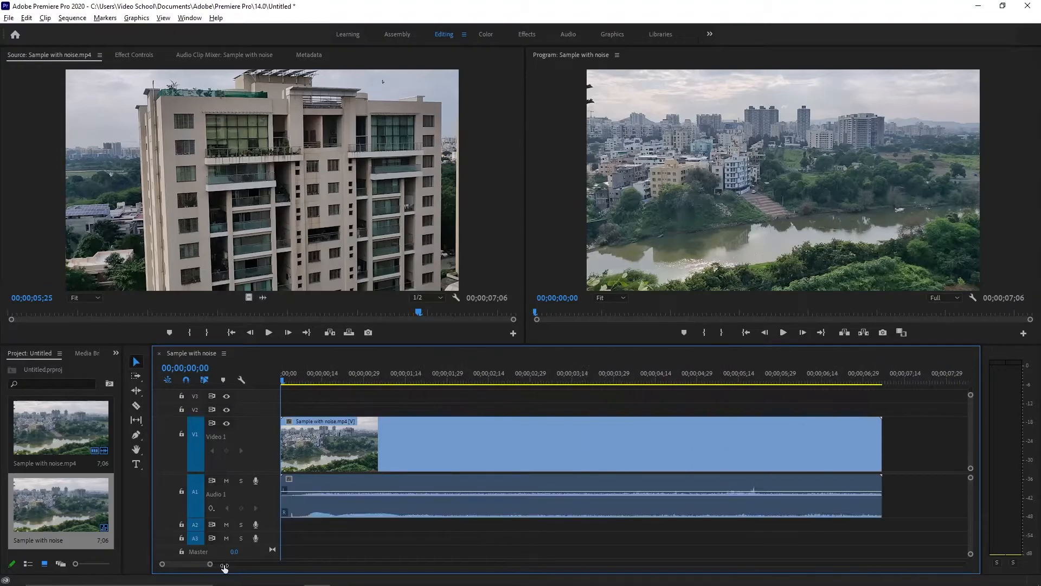
Select the video and audio clips, delete them, then undo to restore them
left_click(427, 447)
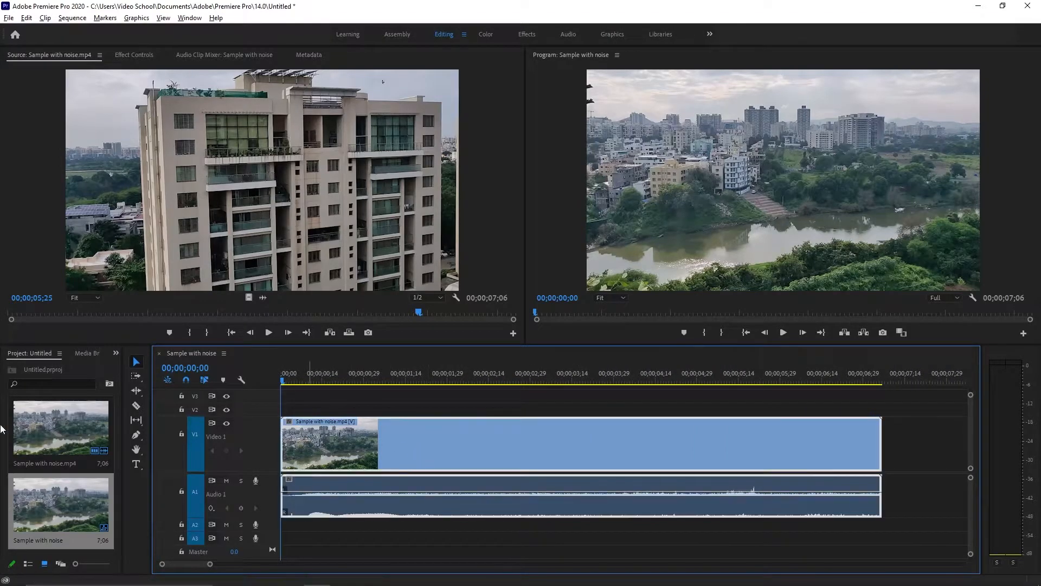
left_click(471, 532)
left_click(475, 436)
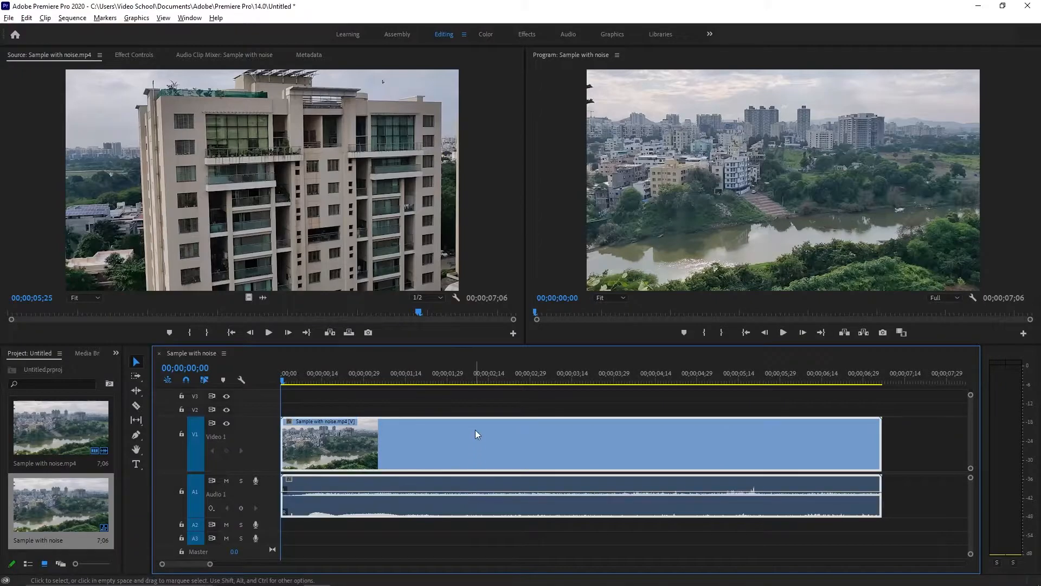
left_click(475, 408)
left_click(473, 428)
left_click(473, 411)
left_click(472, 424)
left_click(473, 410)
left_click(471, 425)
left_click(473, 409)
left_click(438, 502)
left_click(421, 388)
left_click(424, 438)
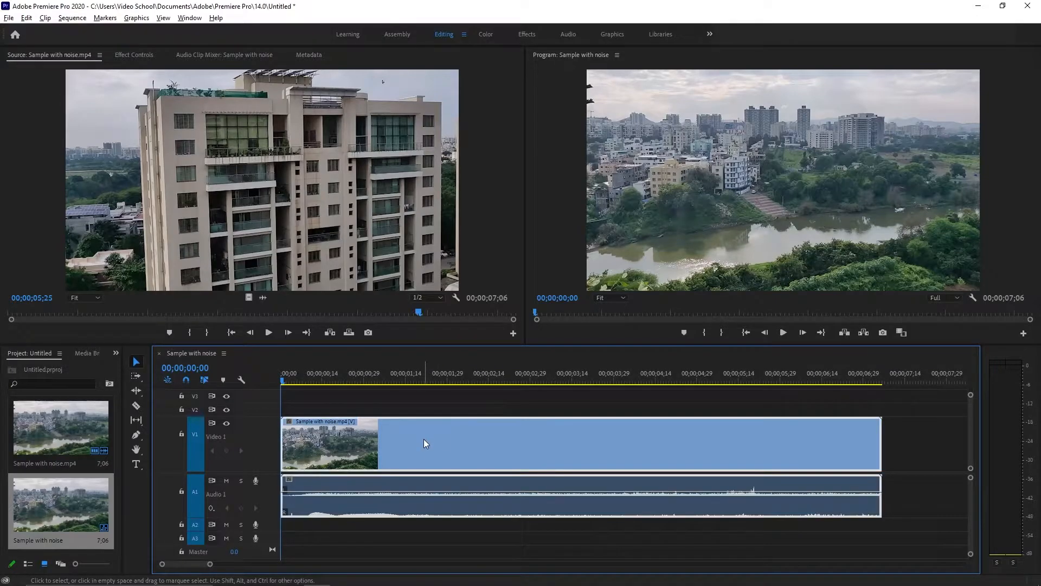
left_click(397, 539)
left_click(396, 505)
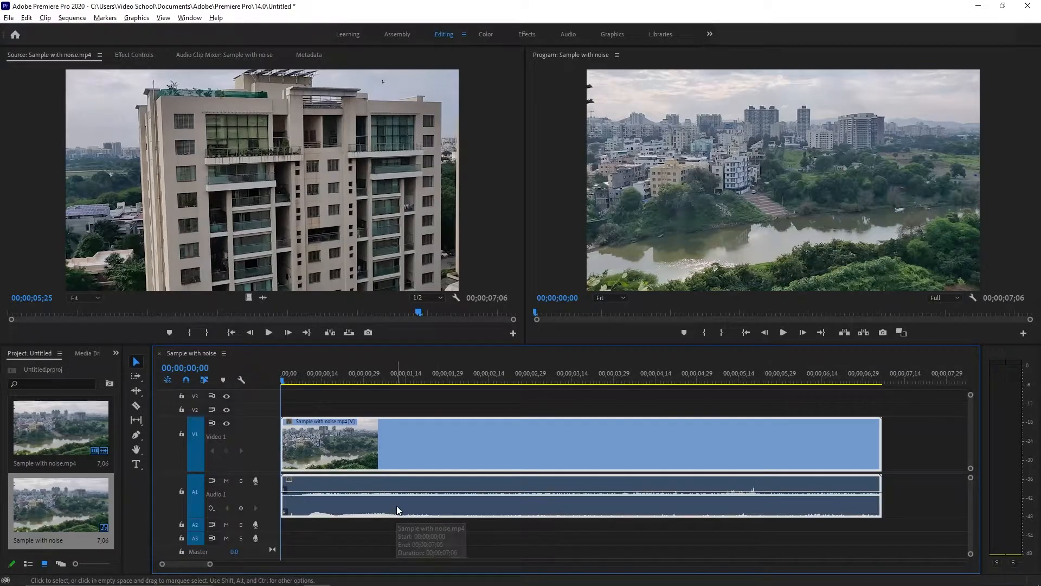
key("Delete")
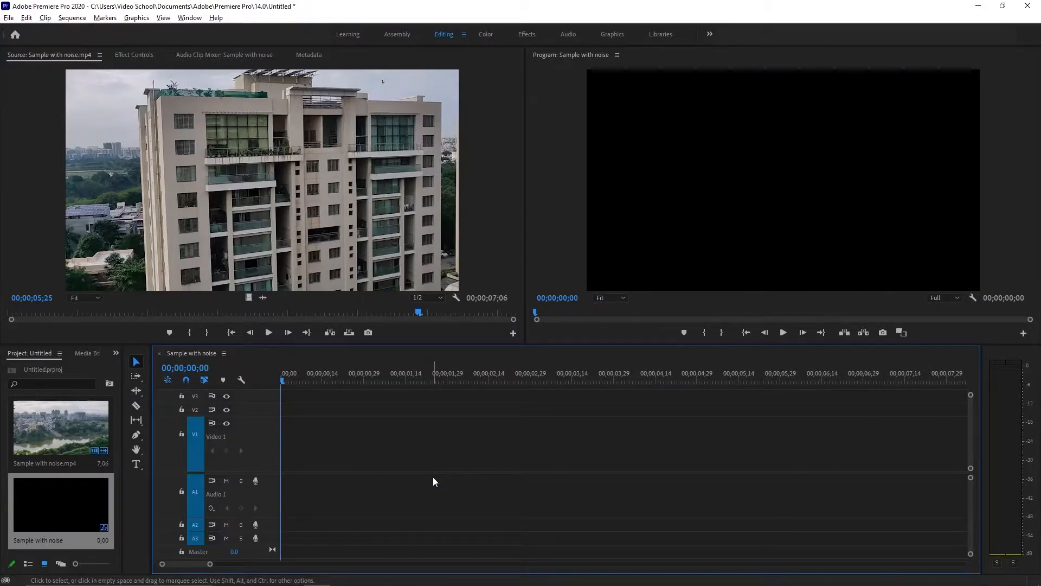
key("ctrl+z")
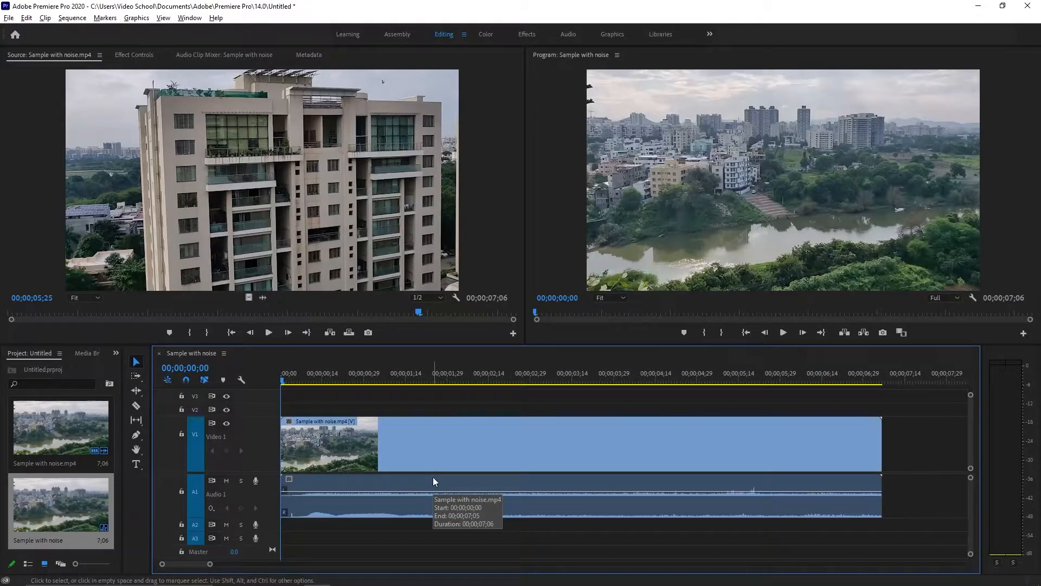
Unlink the Sample with noise clip's audio from its video with the Unlink command
right_click(376, 502)
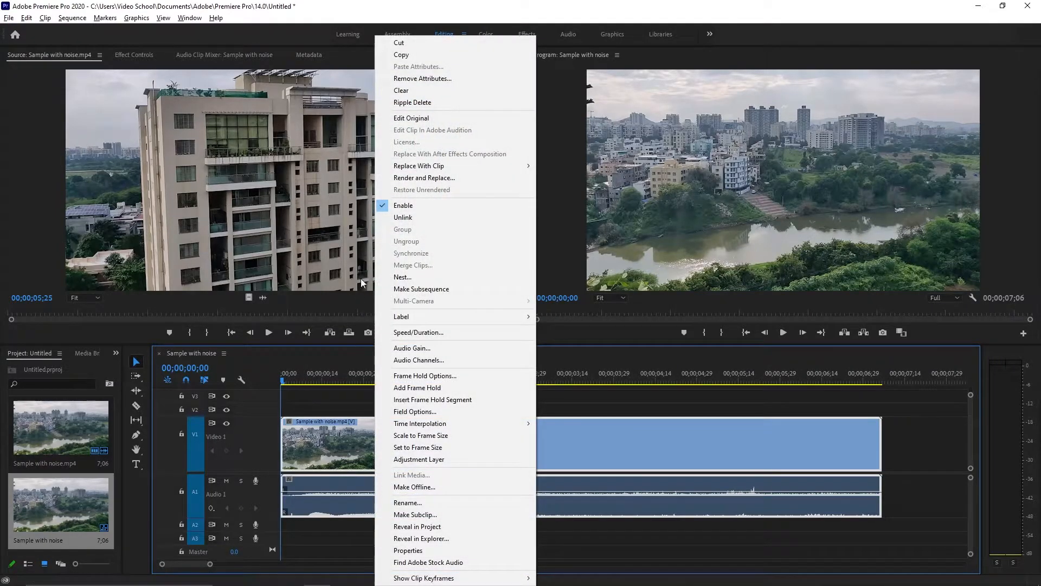
mouse_move(422, 166)
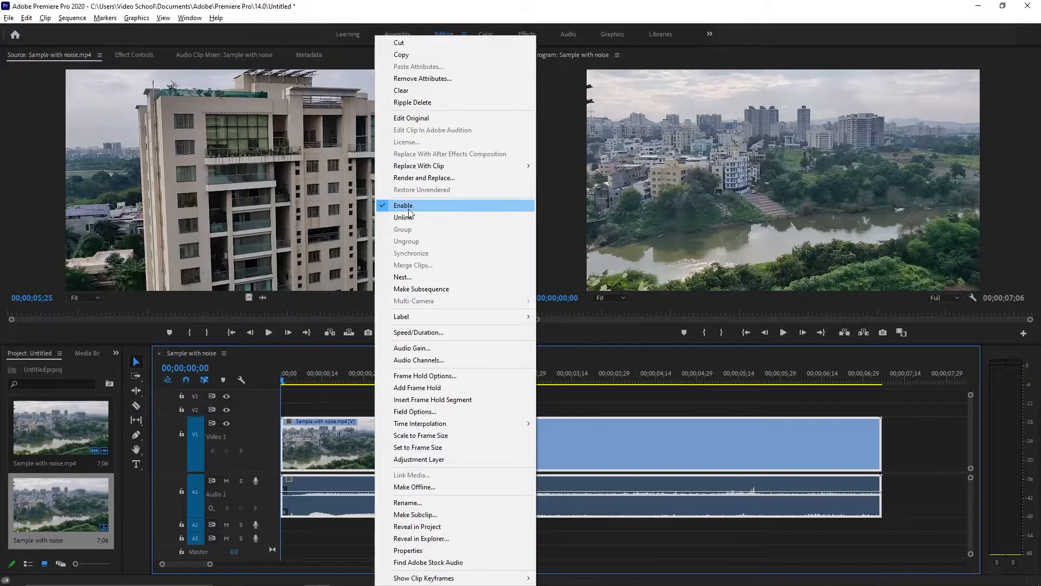
left_click(408, 217)
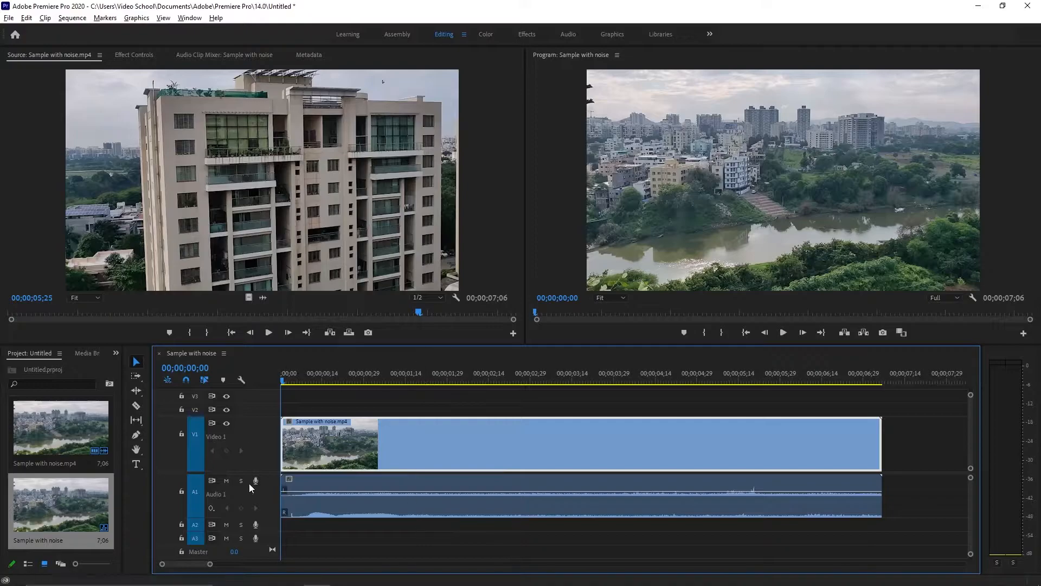
left_click(417, 487)
left_click(424, 460)
left_click(419, 488)
left_click(431, 454)
left_click(417, 489)
left_click(443, 444)
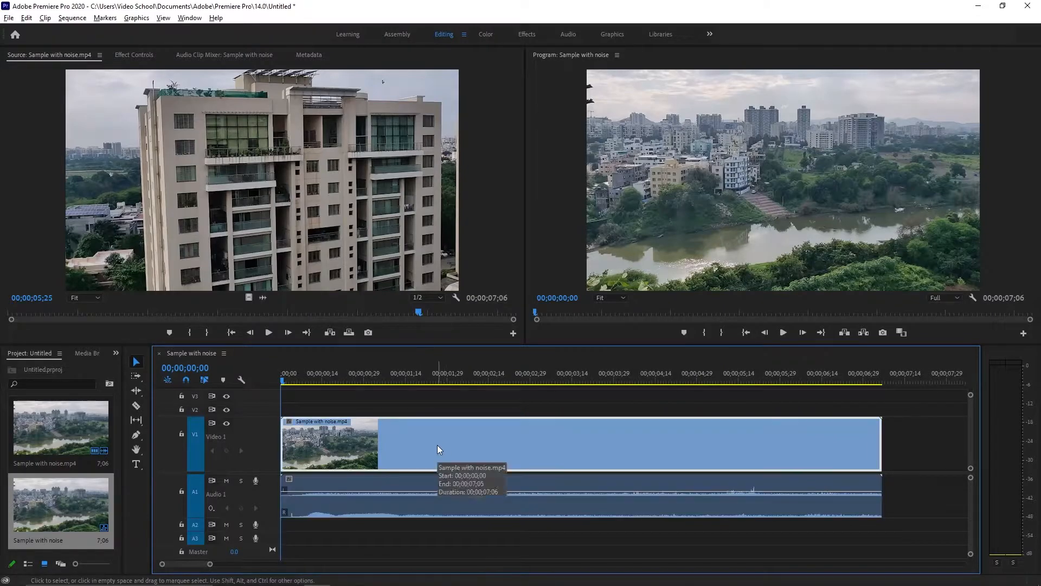
left_click(340, 508)
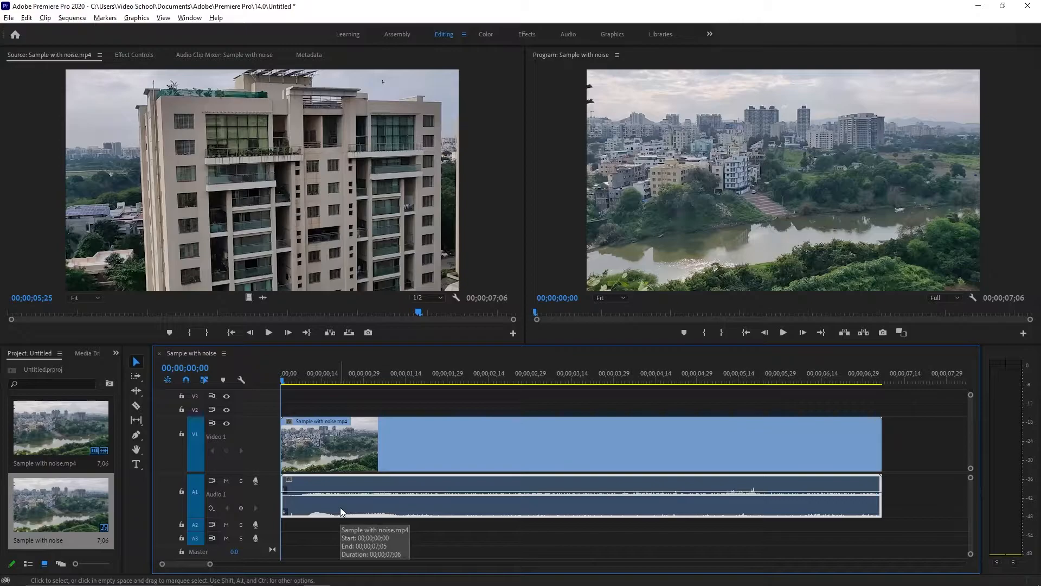
key("Delete")
key("ctrl+z")
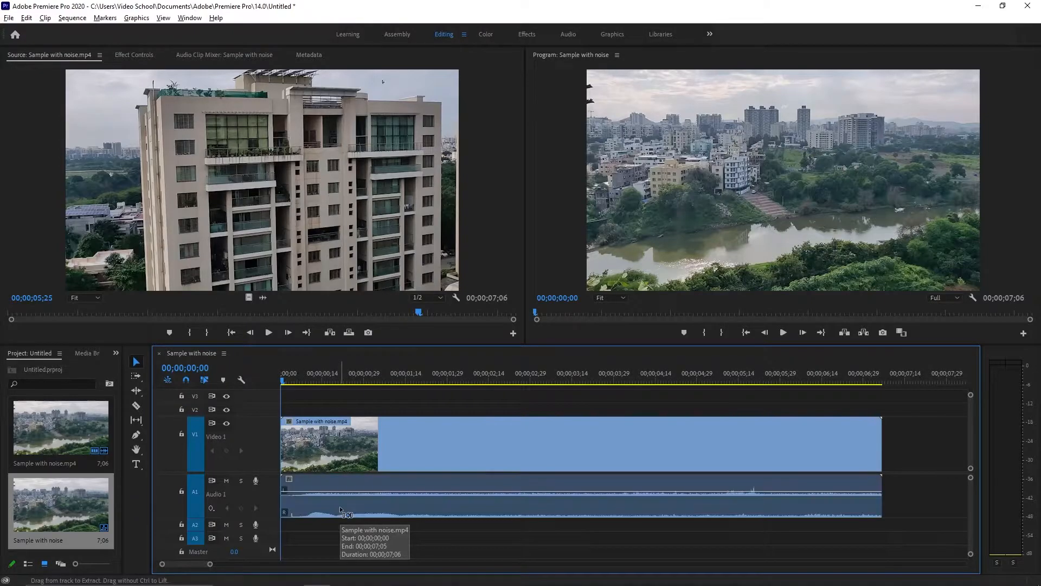
left_click(340, 507)
right_click(340, 507)
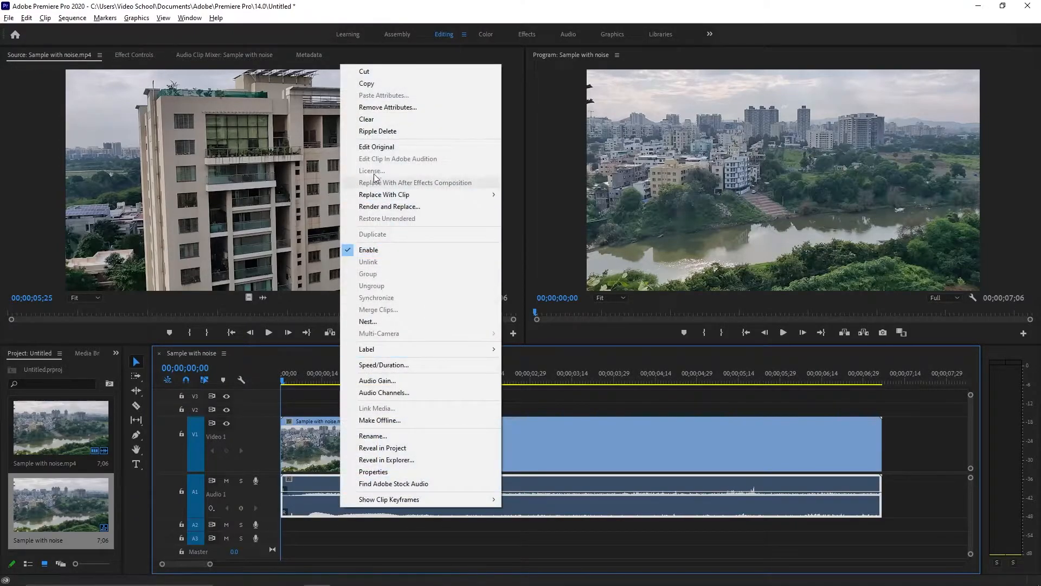
left_click(386, 122)
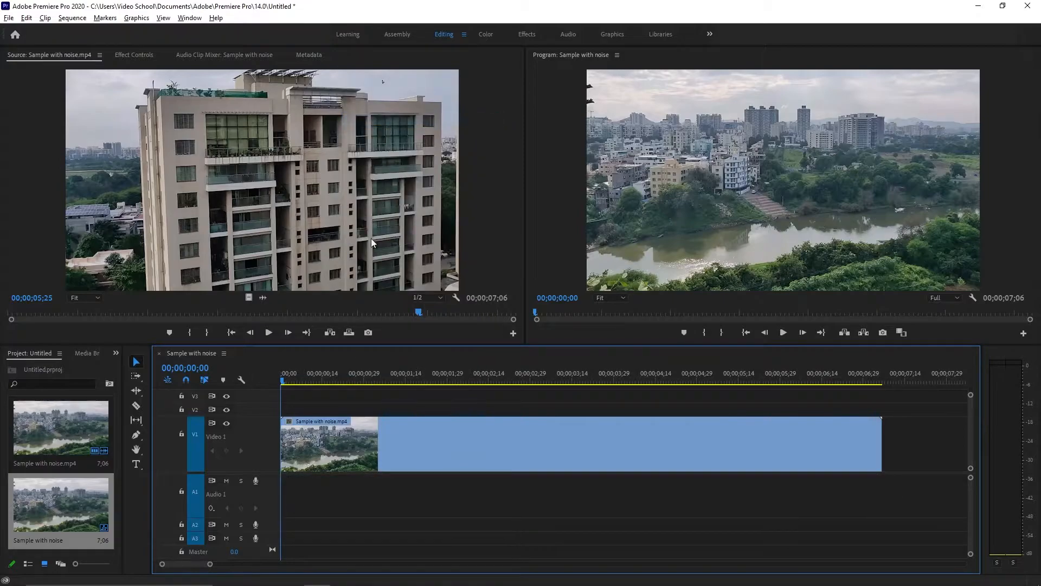
key("ctrl+z")
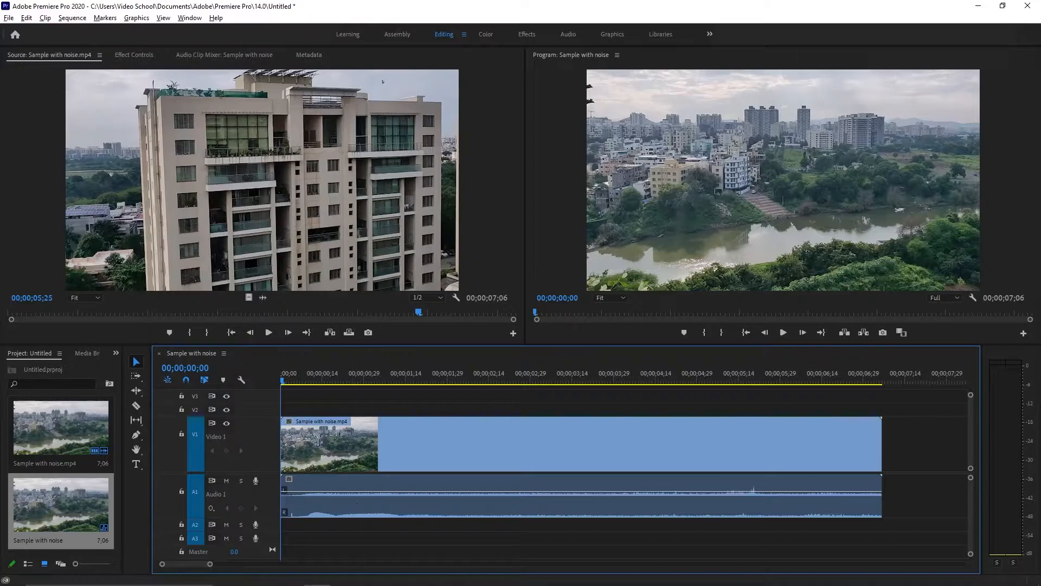
Adjust the timeline zoom so the whole 00;00;07;06 clip fits with space after it
left_click(213, 564)
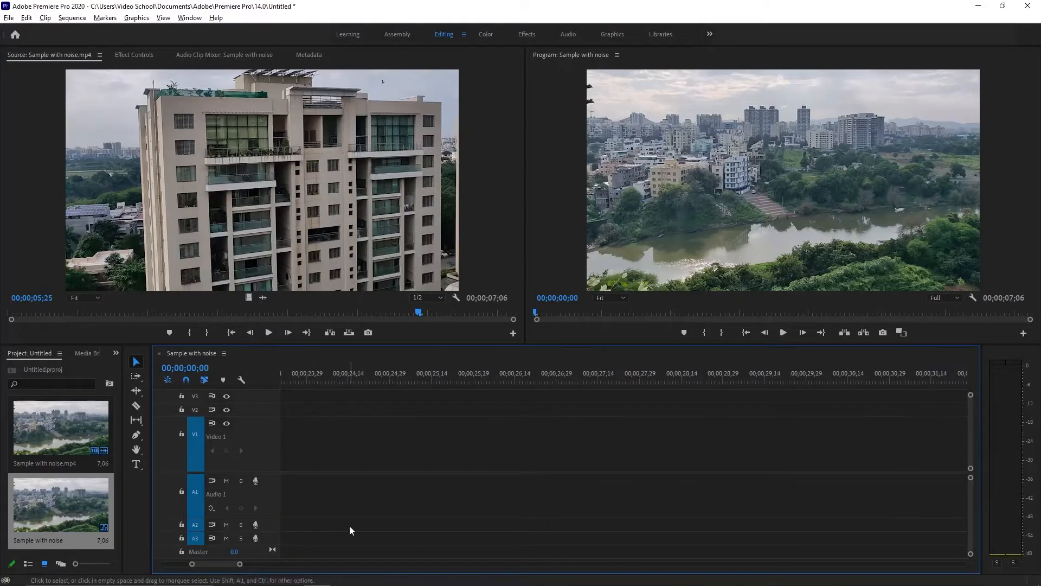
left_click_drag(210, 565, 244, 564)
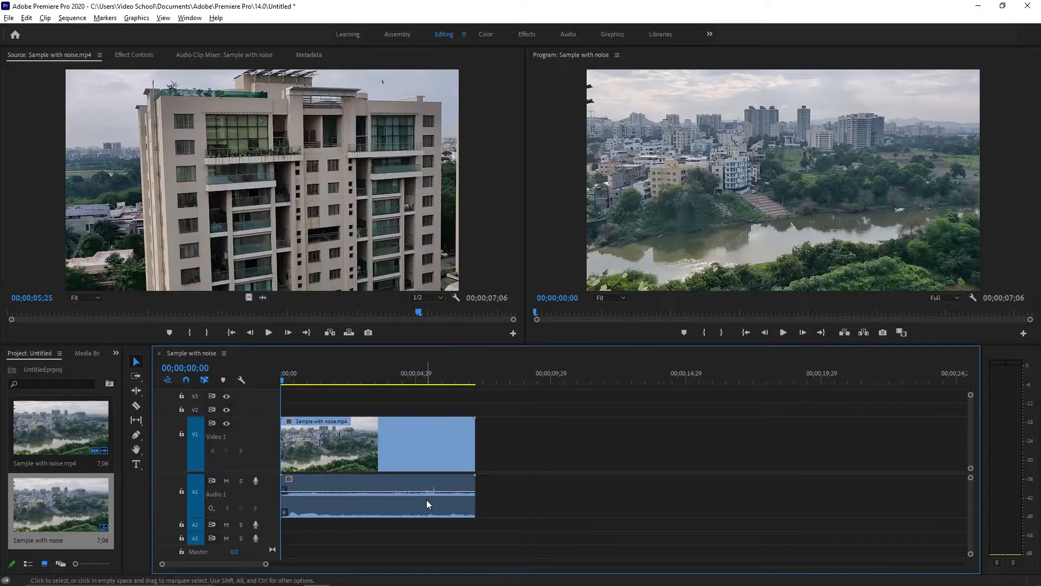
mouse_move(266, 564)
left_mouse_down()
mouse_move(289, 564)
mouse_move(235, 563)
mouse_move(260, 563)
left_mouse_up()
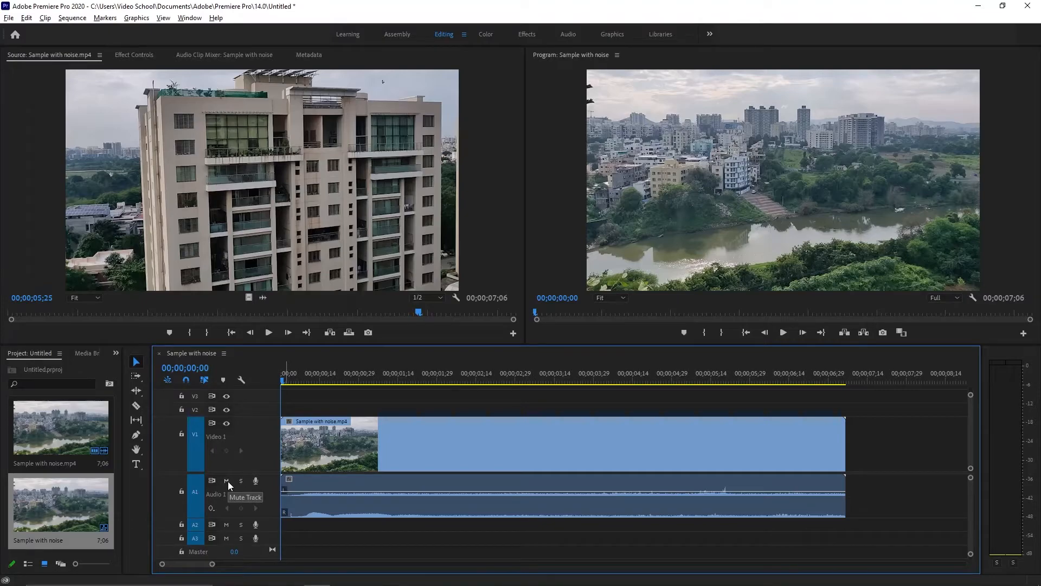
right_click(254, 490)
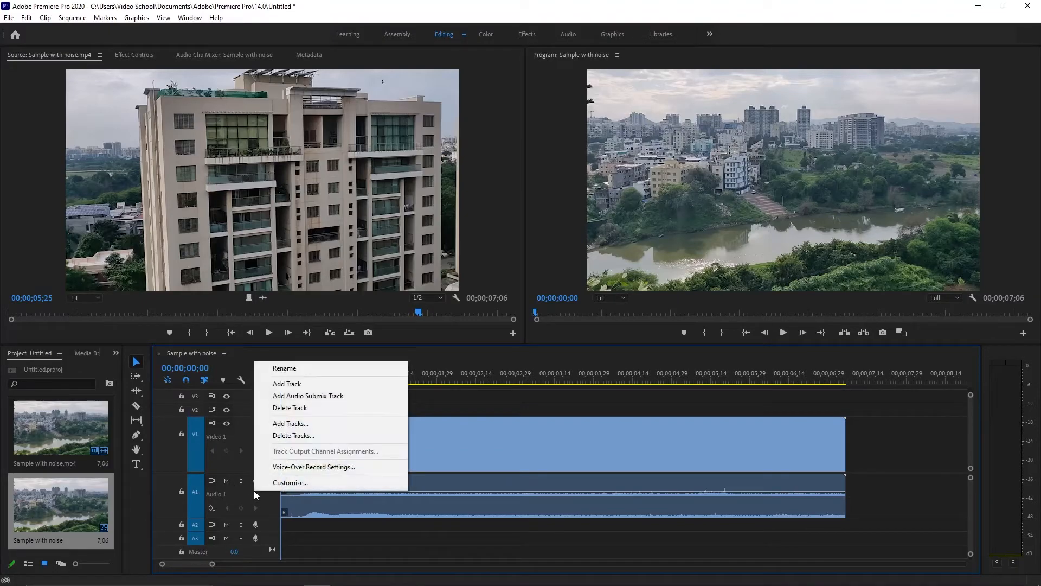
right_click(245, 490)
right_click(245, 490)
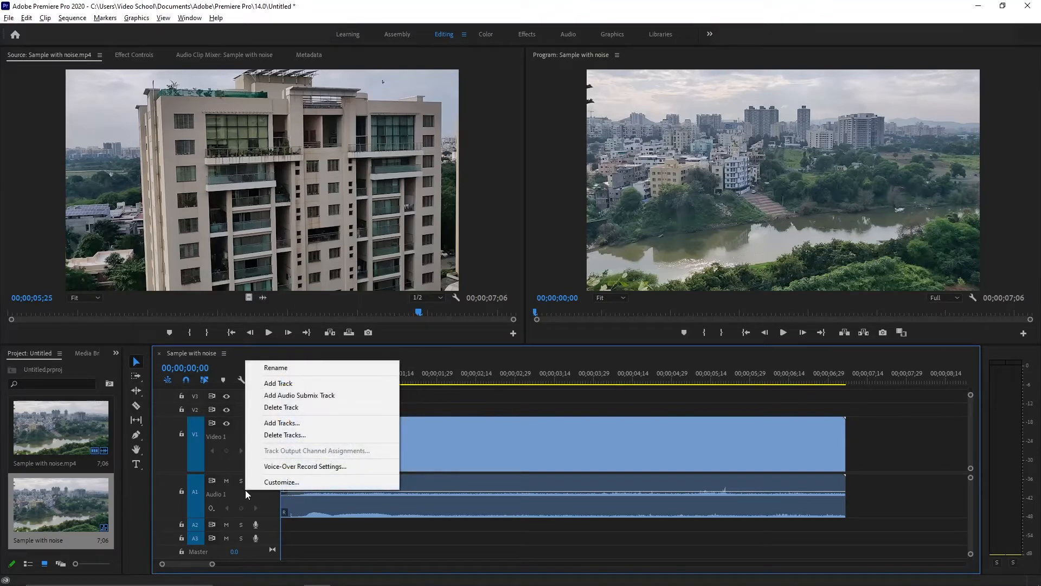
left_click(259, 482)
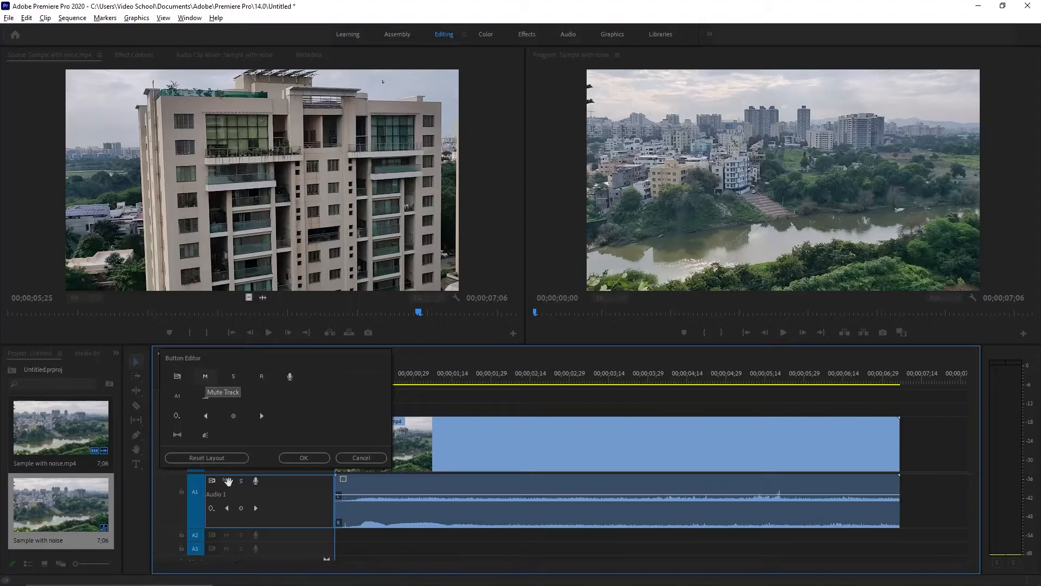
left_click(292, 457)
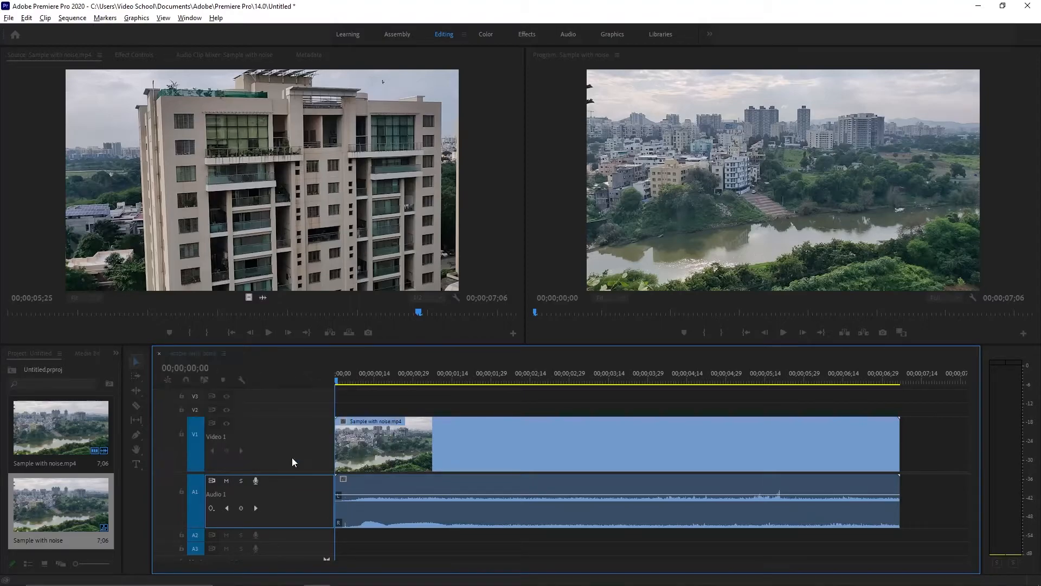
Mute the A1 track and play the Sample with noise sequence to confirm it is silent
left_click(228, 481)
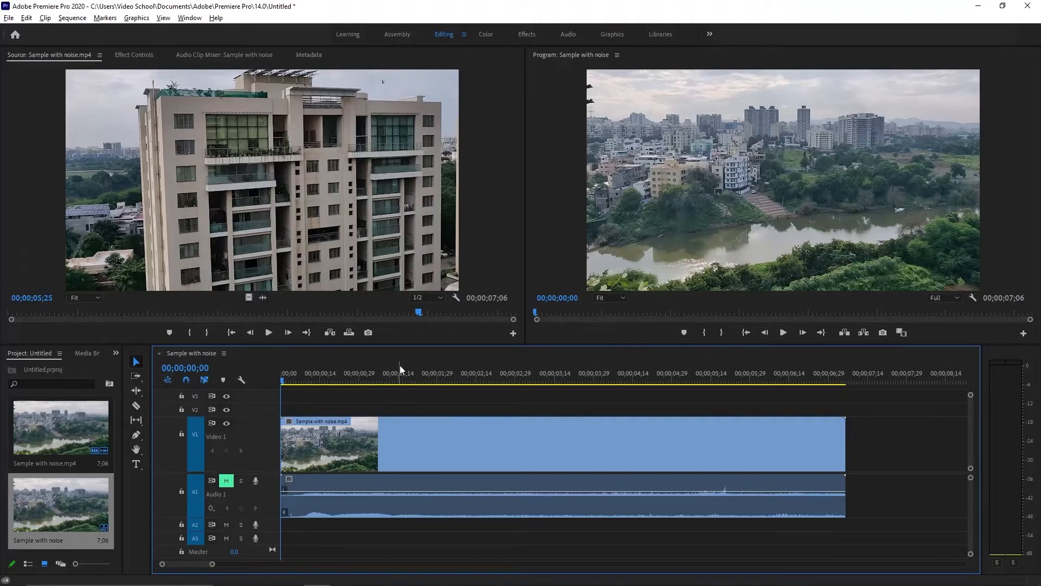
key("space")
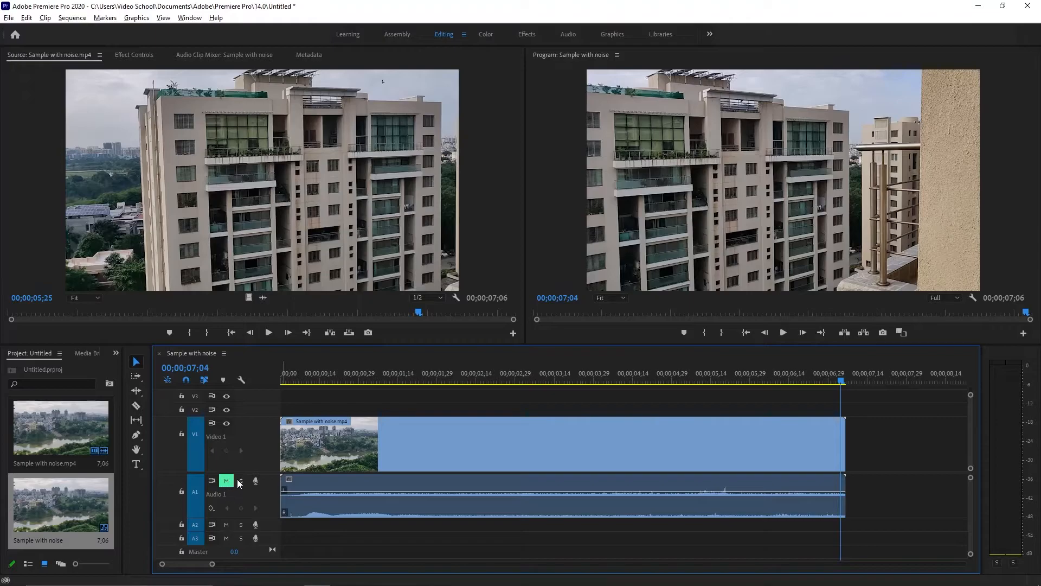
left_click(346, 497)
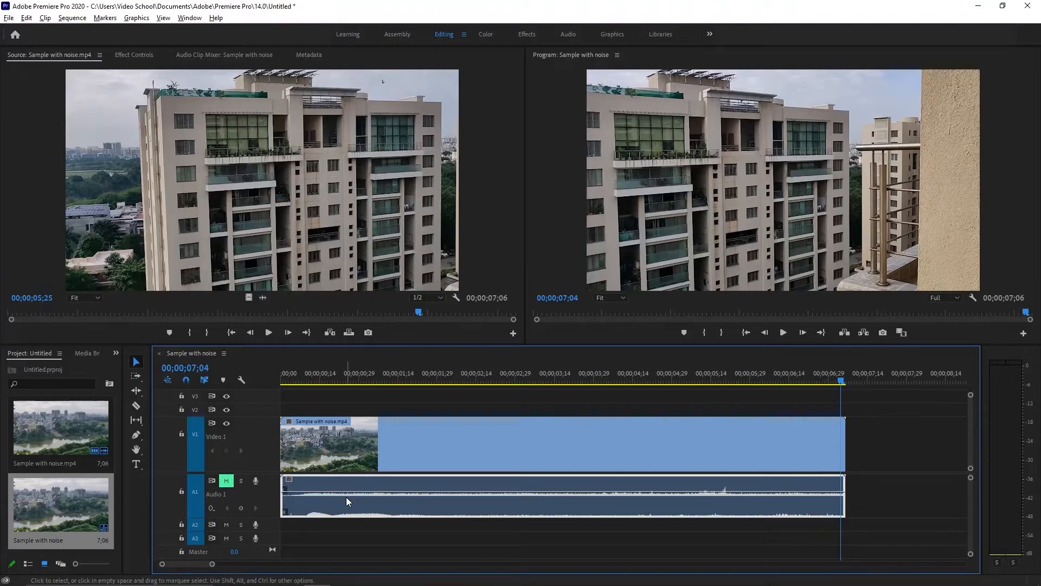
Delete the audio clip and export the sequence to Studio9 as Sample with noise(Audio Deleted)
left_click(224, 481)
key("Delete")
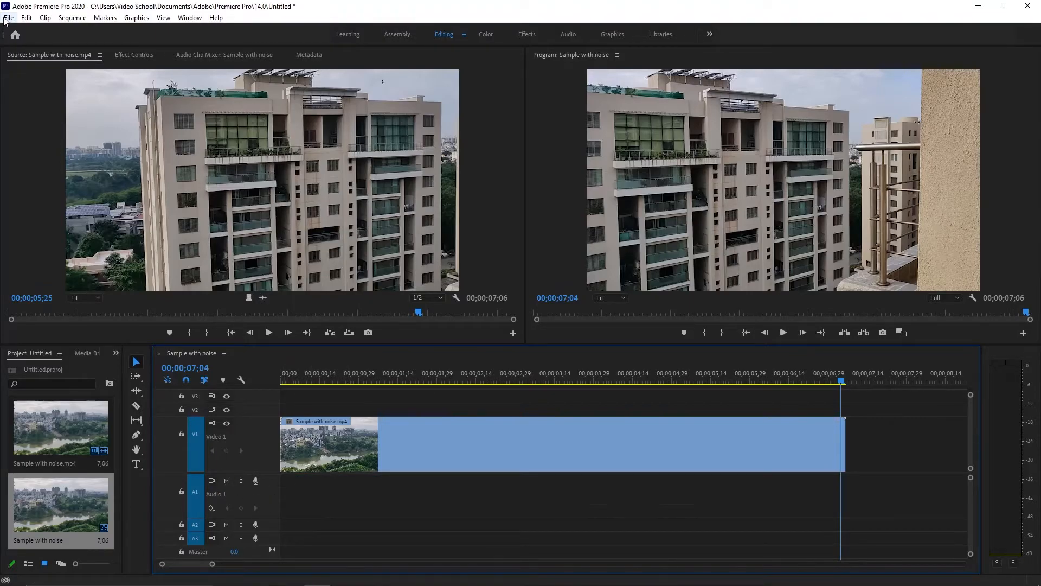
left_click(9, 17)
mouse_move(25, 354)
left_click(187, 354)
left_click(700, 174)
left_click(347, 301)
type("(Audio Deleted)")
left_click(256, 257)
double_click(505, 156)
left_click(639, 340)
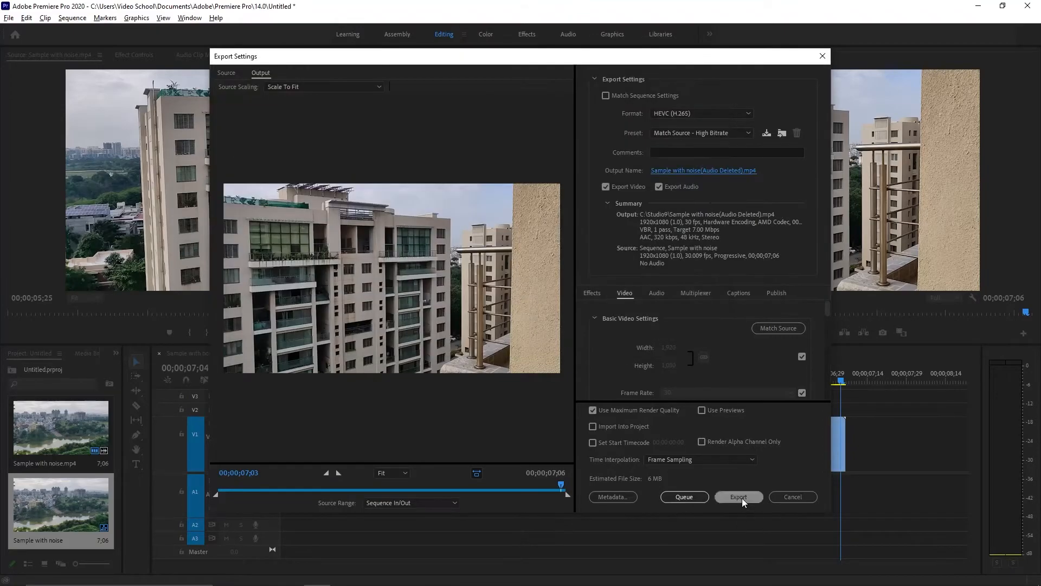
left_click(742, 498)
Restore the audio clip, mute Audio 1, and save the project
key("ctrl+z")
left_click(227, 480)
left_click(9, 18)
left_click(16, 163)
Export the muted sequence as Sample with noise(Audio Muted)
left_click(9, 17)
mouse_move(25, 354)
left_click(254, 354)
left_click(699, 171)
left_click(347, 301)
type("(Audio Muted)")
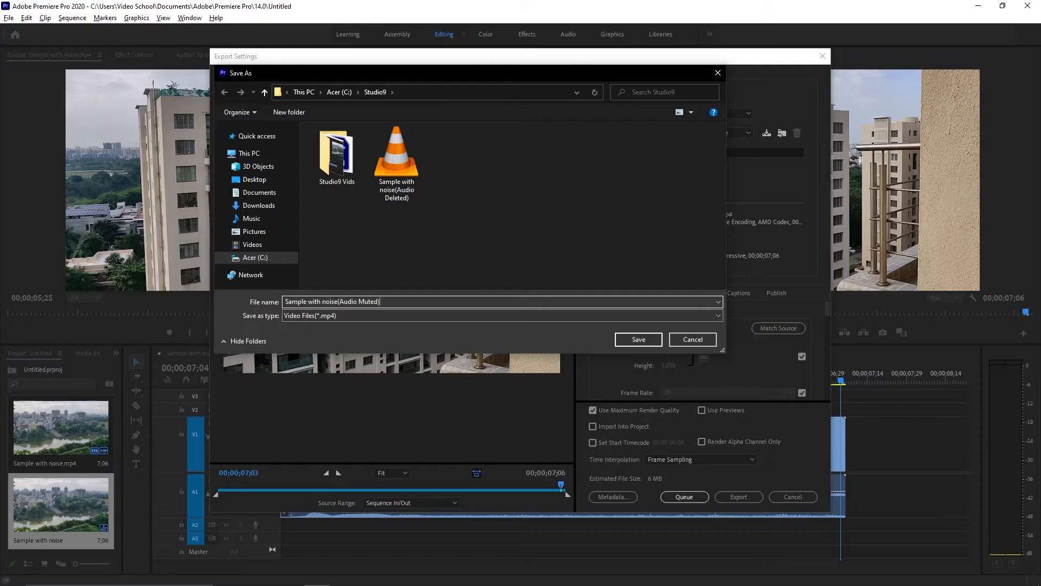
left_click(638, 340)
left_click(741, 496)
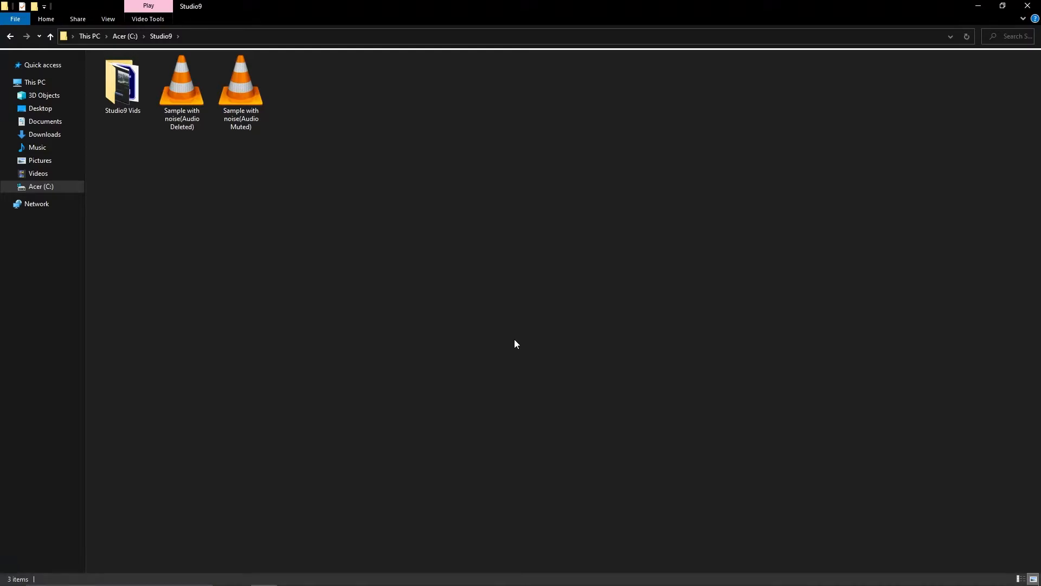
Compare the Audio Deleted and Audio Muted MP4s' info tips in Studio9 (6.59 MB, 7 seconds each)
left_click(191, 113)
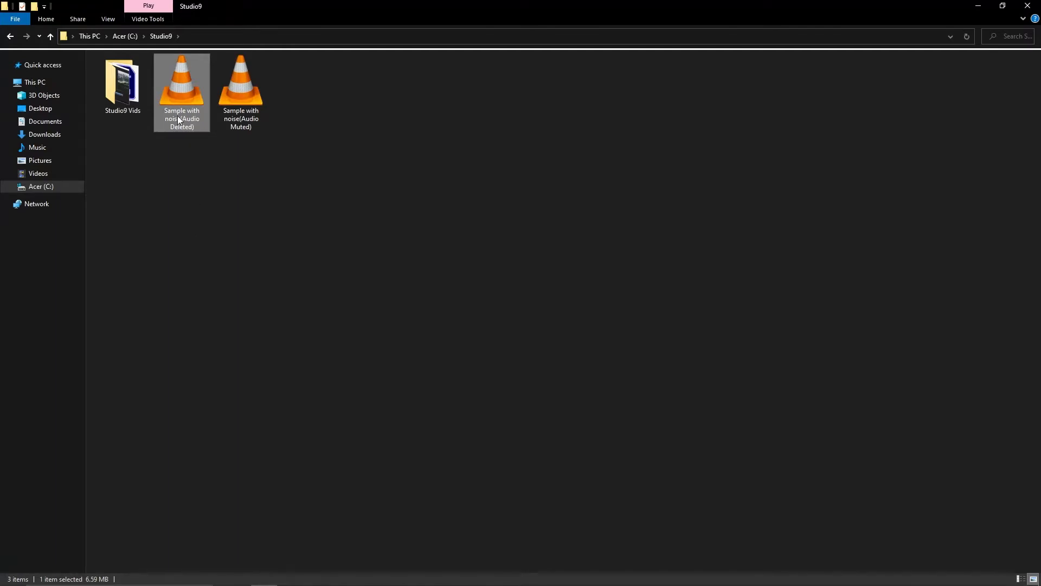
mouse_move(180, 110)
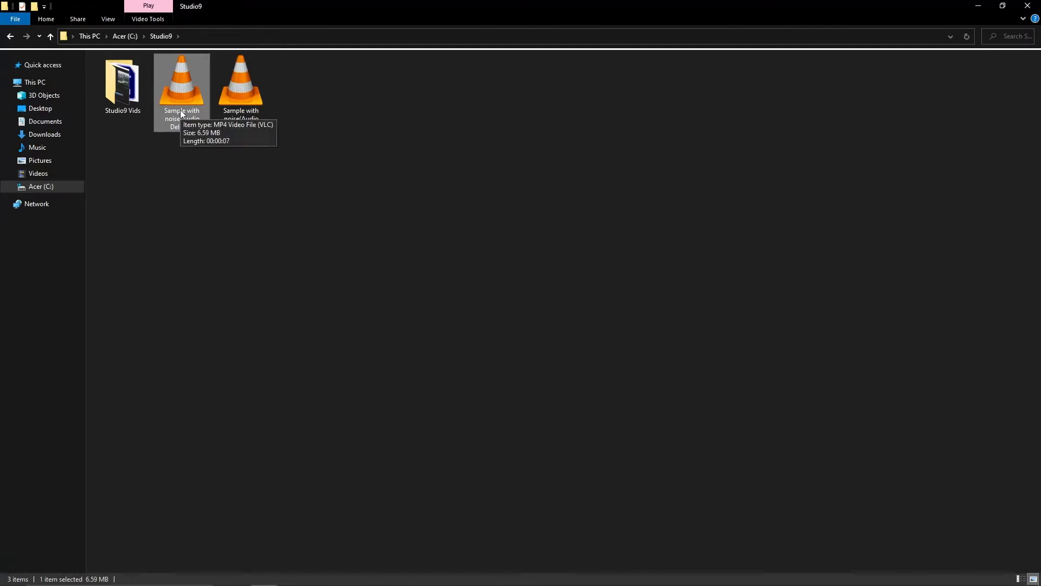
left_click(249, 86)
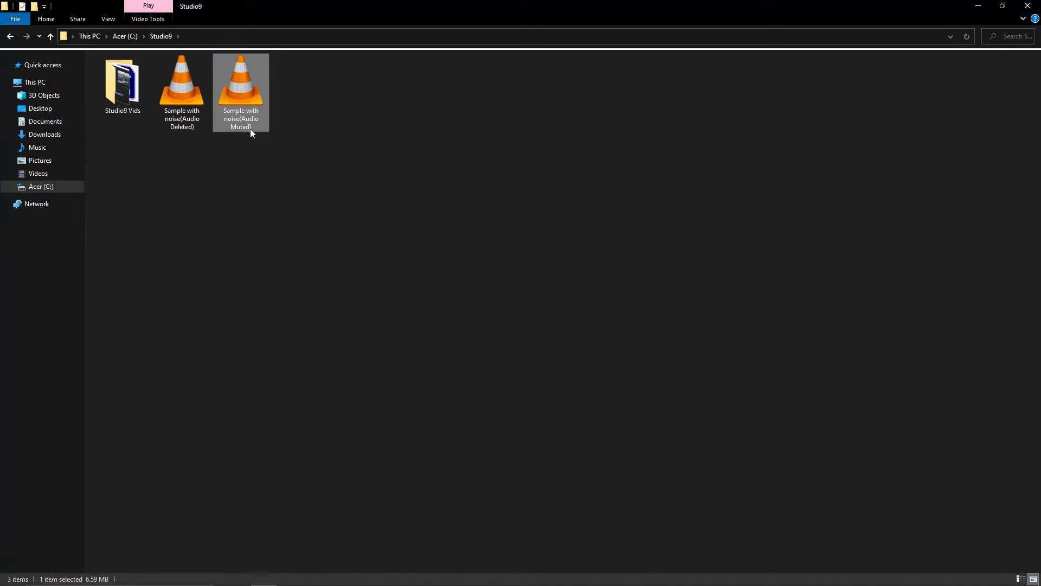
mouse_move(250, 129)
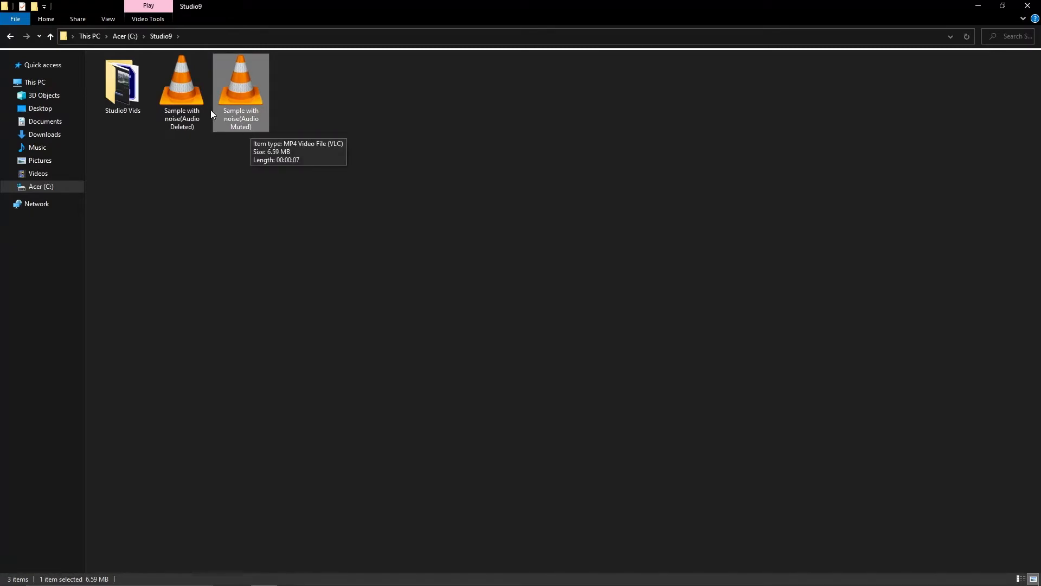
left_click(193, 86)
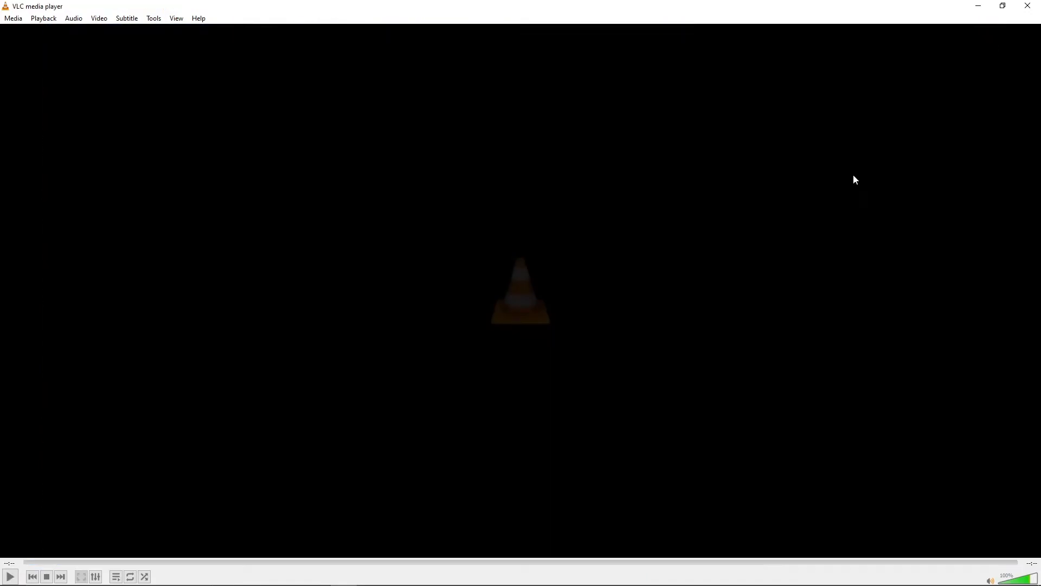
Play Sample with noise(Audio Muted).mp4 in VLC, close it, and return to Premiere Pro
left_click(1027, 6)
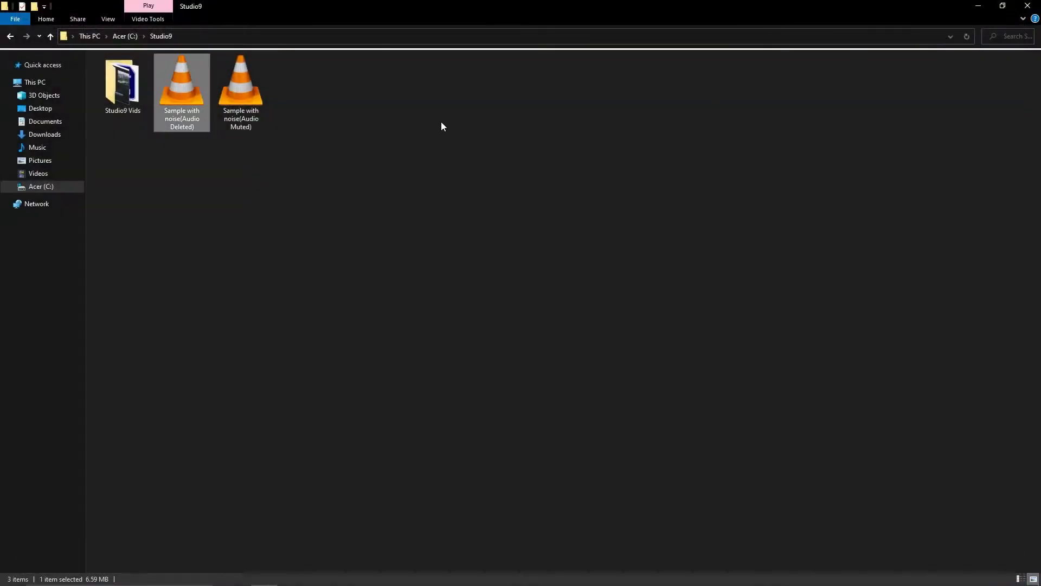
double_click(262, 100)
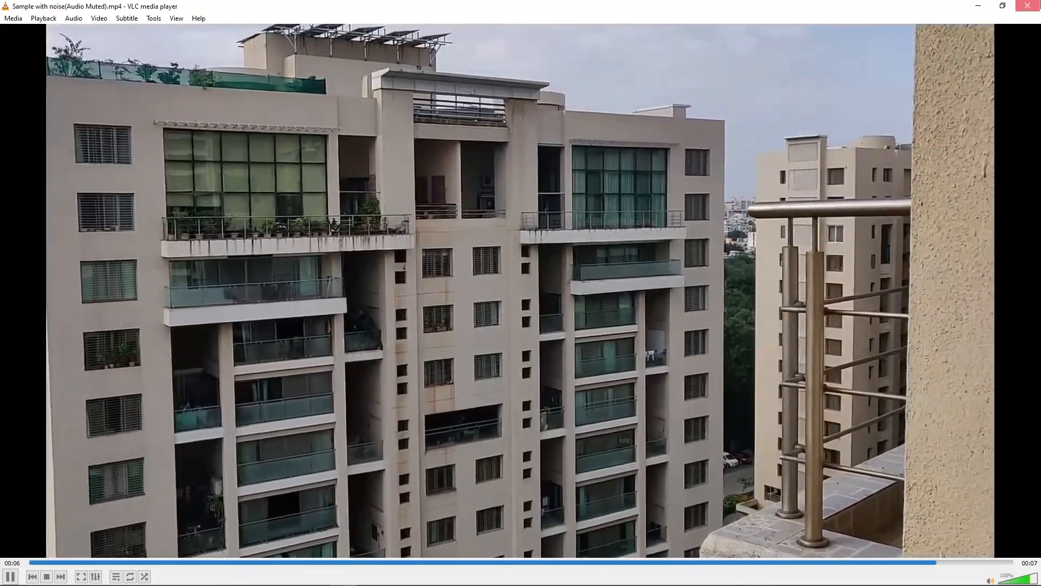
left_click(1027, 5)
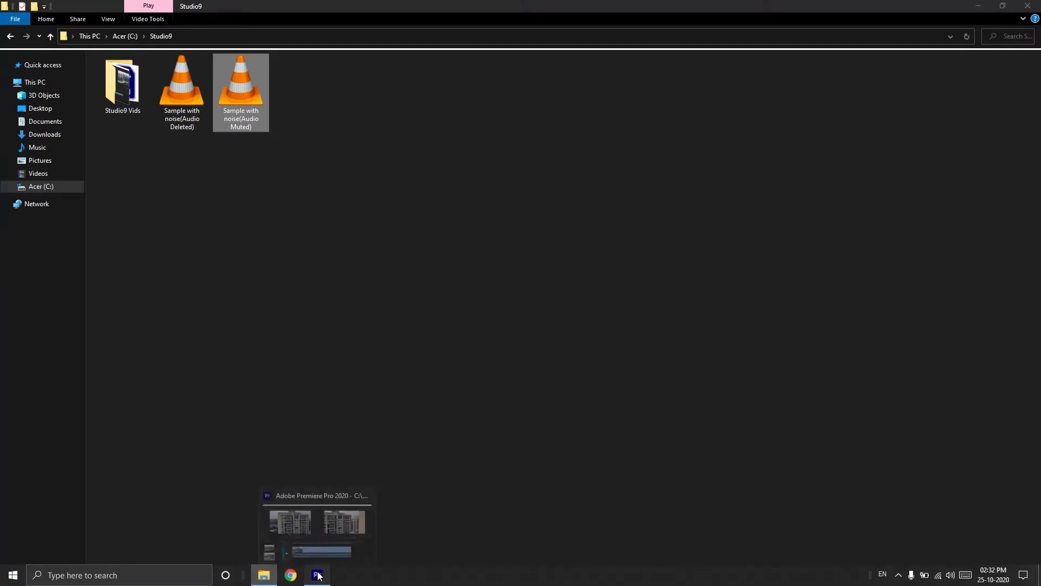
left_click(318, 574)
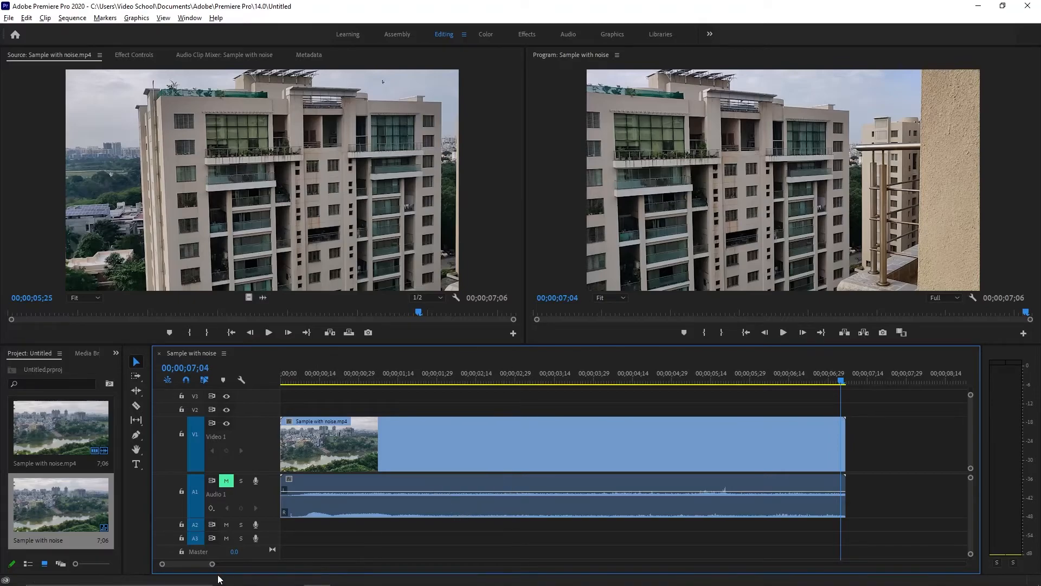
Zoom the timeline far out and select the muted audio clip
left_click_drag(216, 565, 346, 562)
left_click(347, 510)
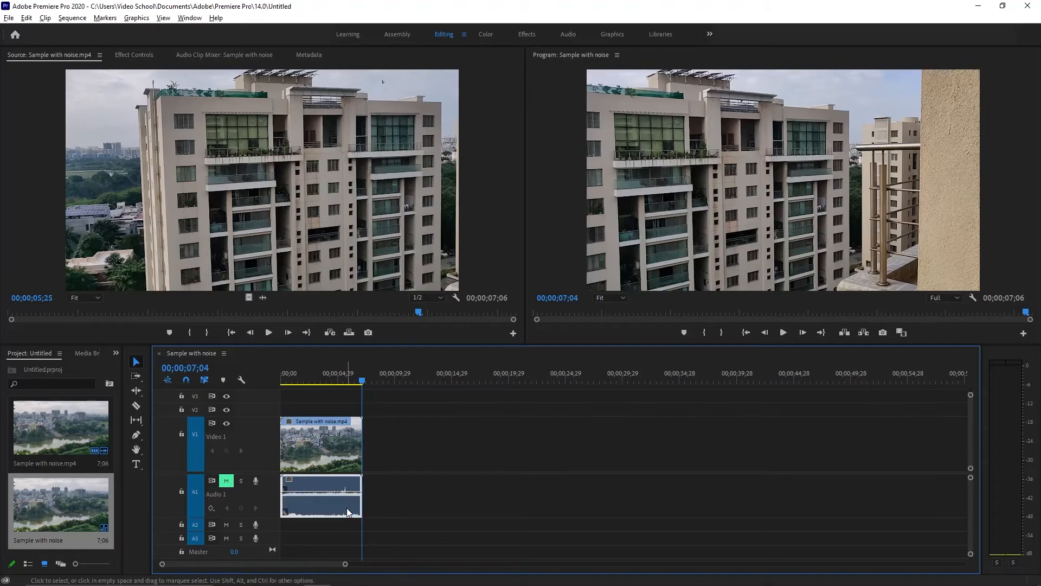